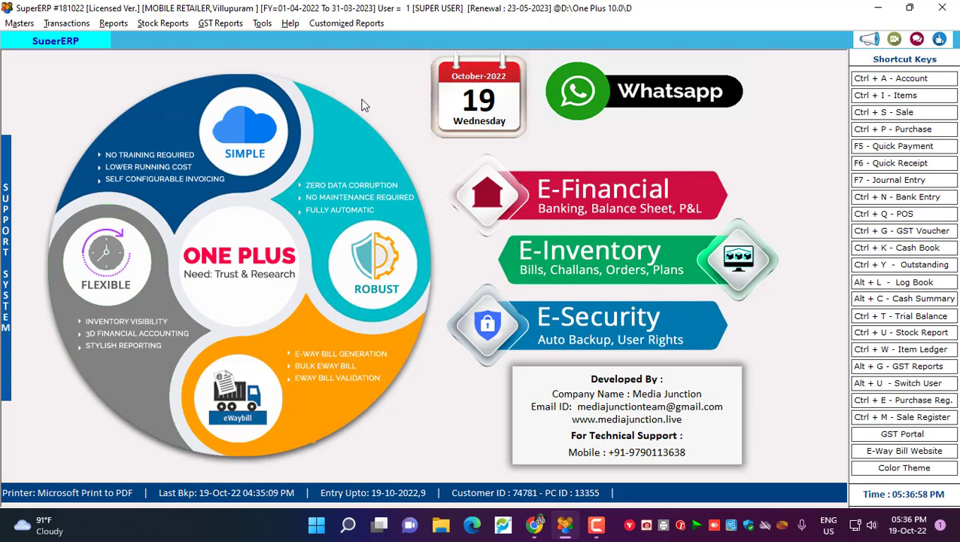
Create a new item named Live Tech HP18 with short name HP18, HSN/SAC code 8517 and the 18% GST tax slab
left_click(888, 97)
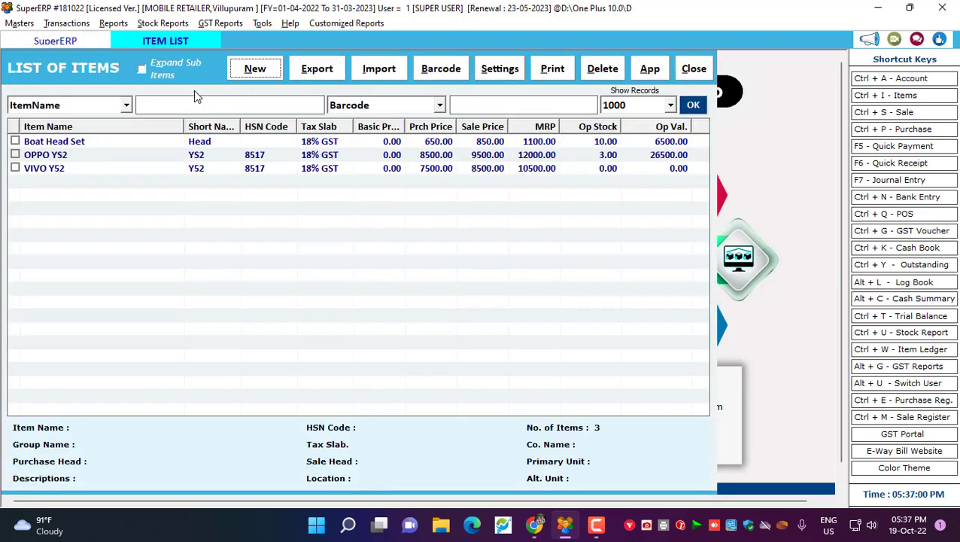
left_click(256, 72)
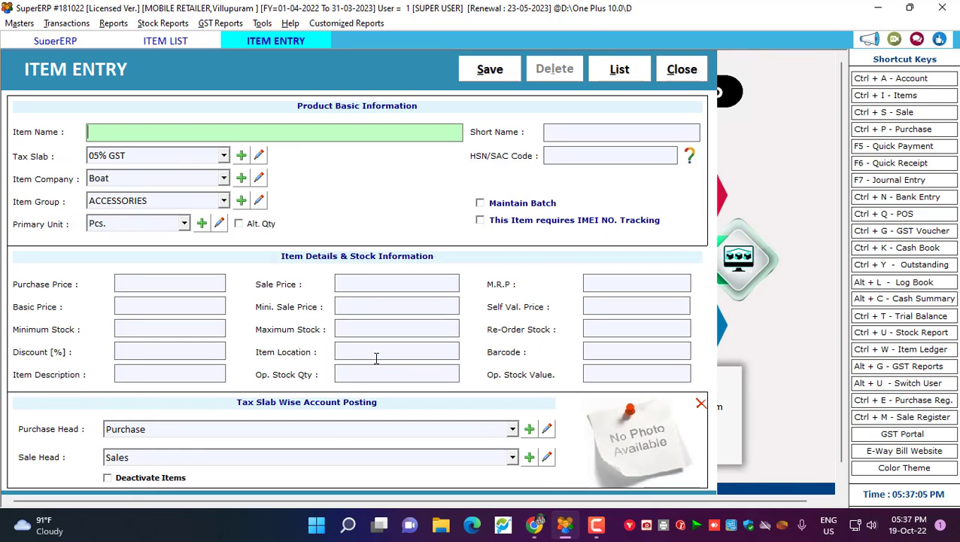
type("Live Tech HP18")
left_click(572, 132)
type("HP18")
left_click(583, 156)
type("8517")
left_click(145, 157)
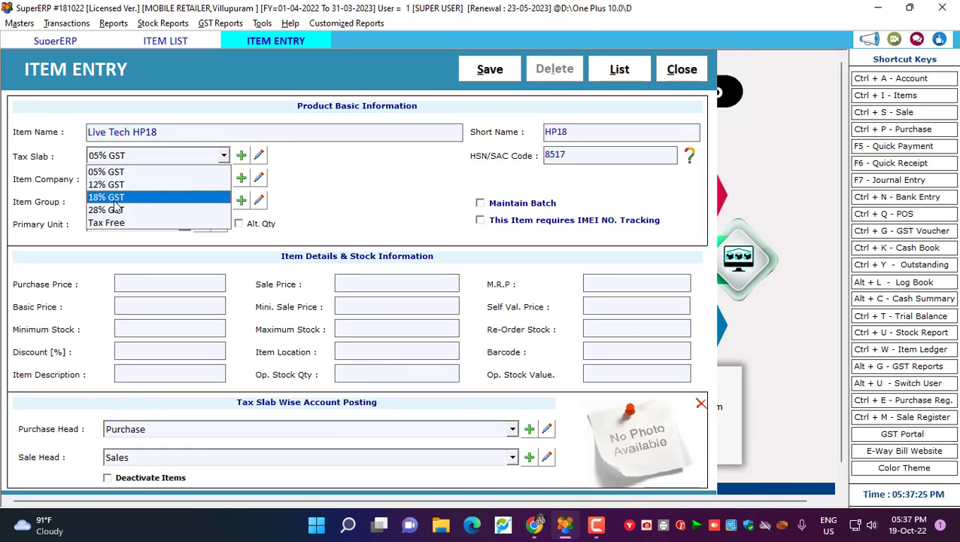
left_click(126, 196)
Add LIVE TECH as a new item company and return to the item entry
left_click(151, 179)
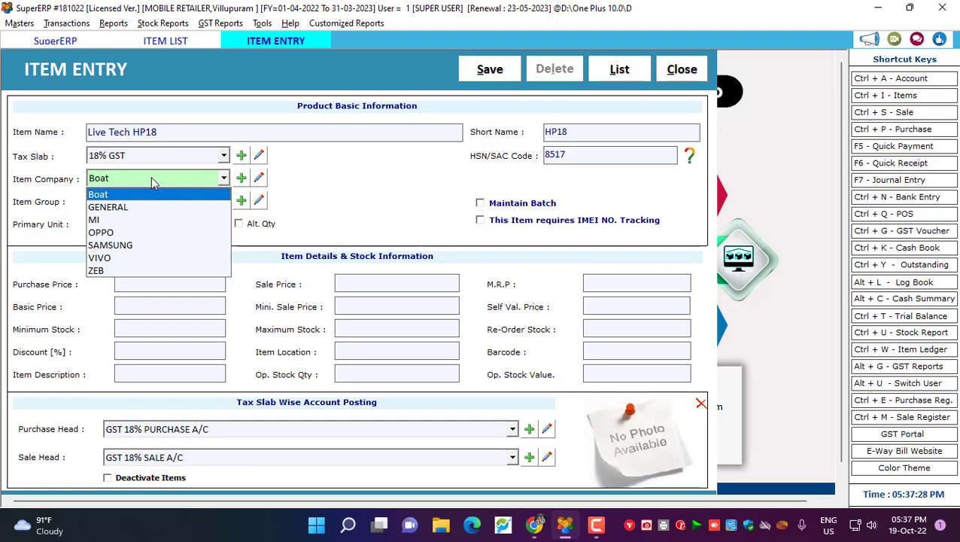
left_click(150, 178)
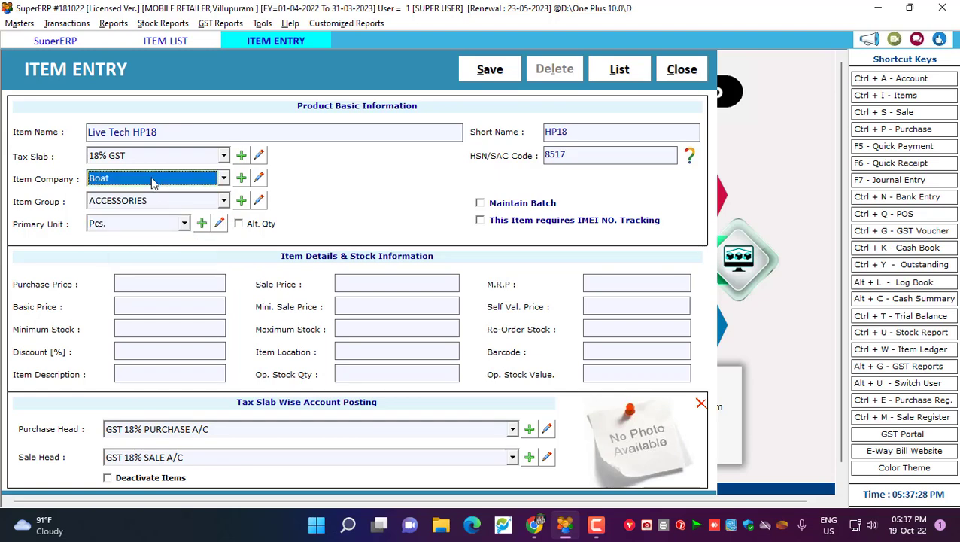
left_click(240, 179)
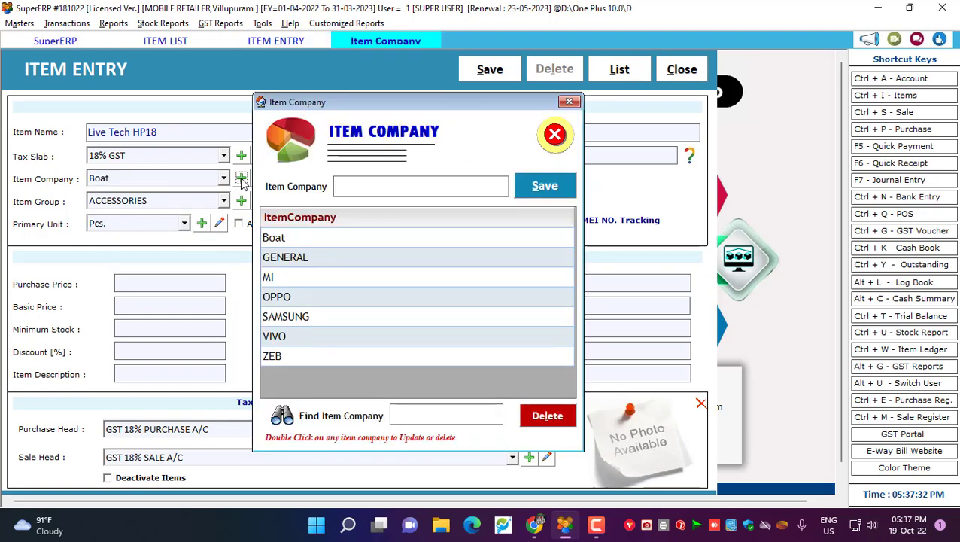
type("LIVE TECH")
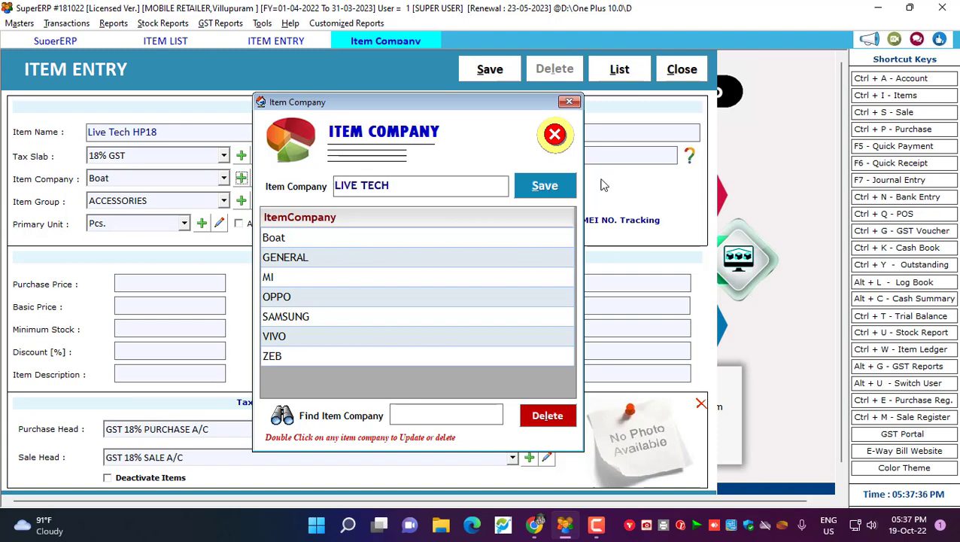
key("Return")
left_click(530, 304)
left_click(553, 140)
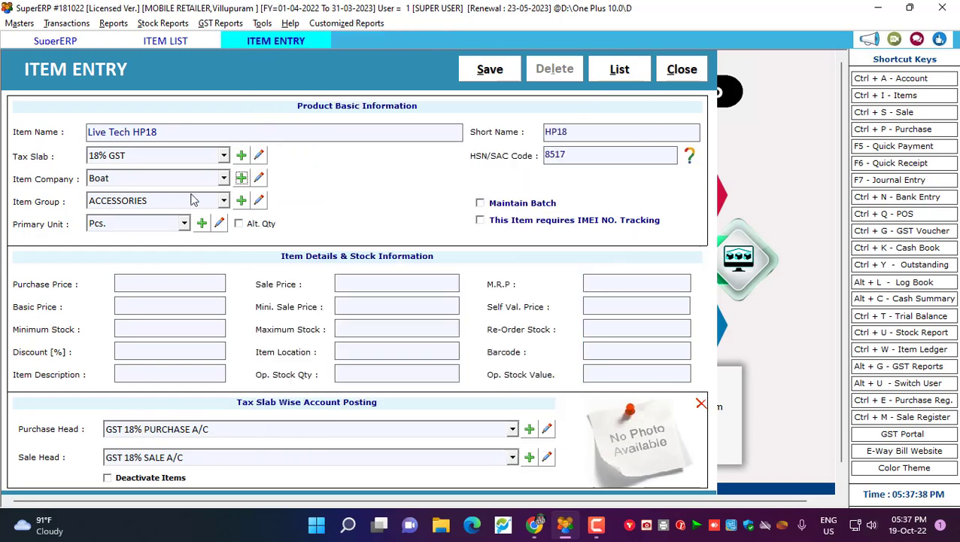
Keep the ACCESSORIES group and Pcs. unit, and set the purchase price to 85, sale price to 150 and M.R.P. to 250
left_click(170, 207)
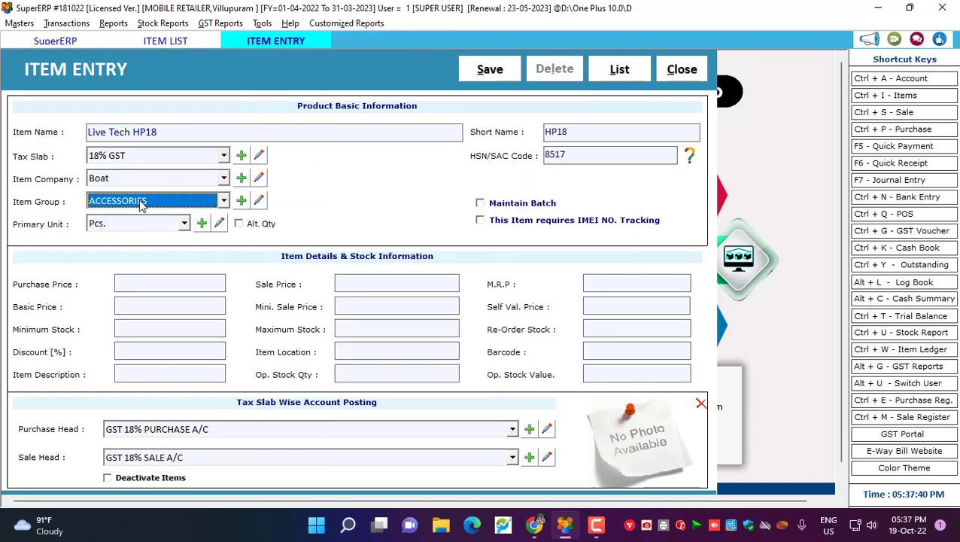
left_click(133, 223)
left_click(133, 224)
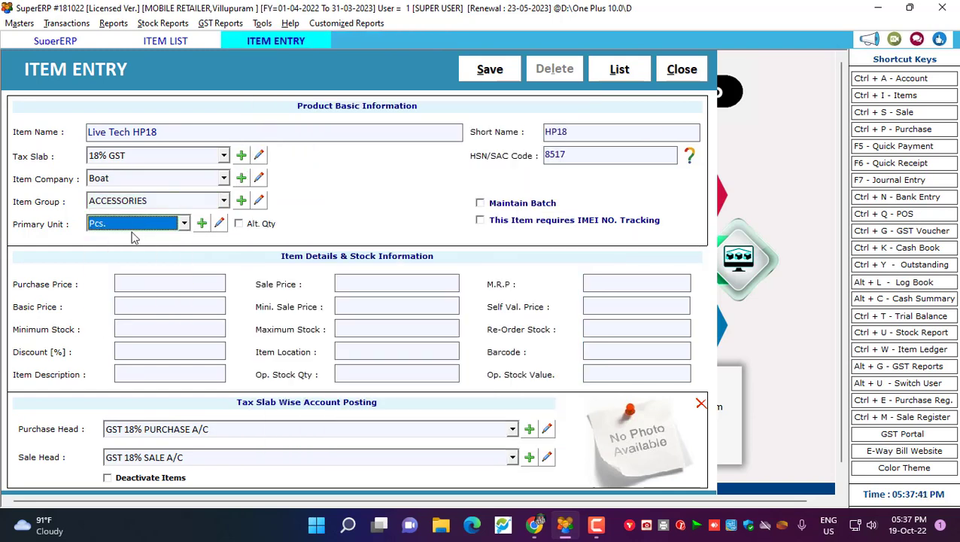
left_click(159, 281)
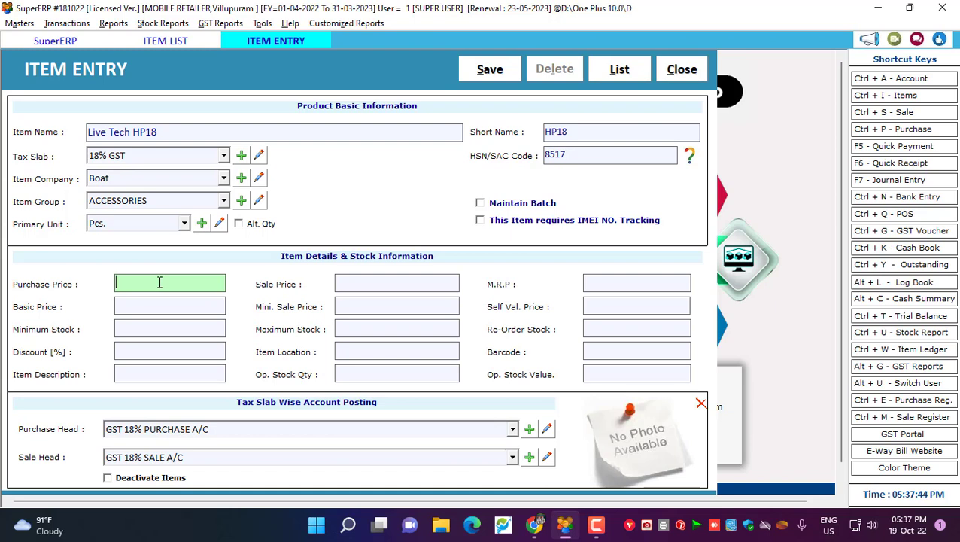
type("85")
key("Return")
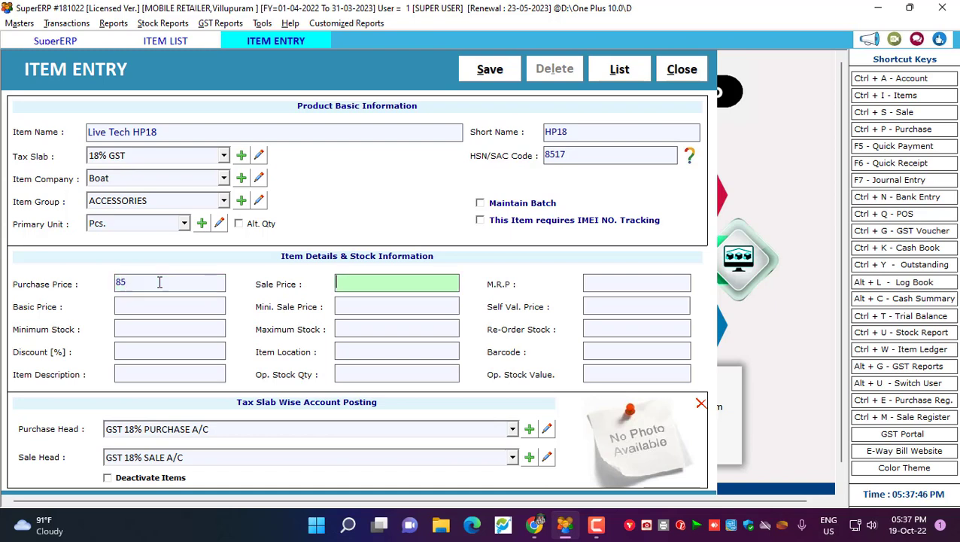
type("150")
key("Return")
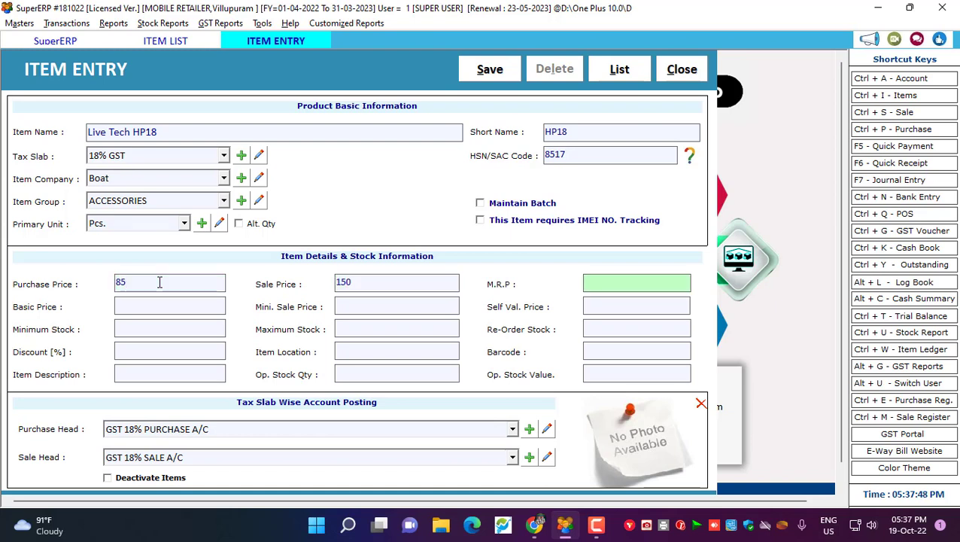
type("250")
key("Return")
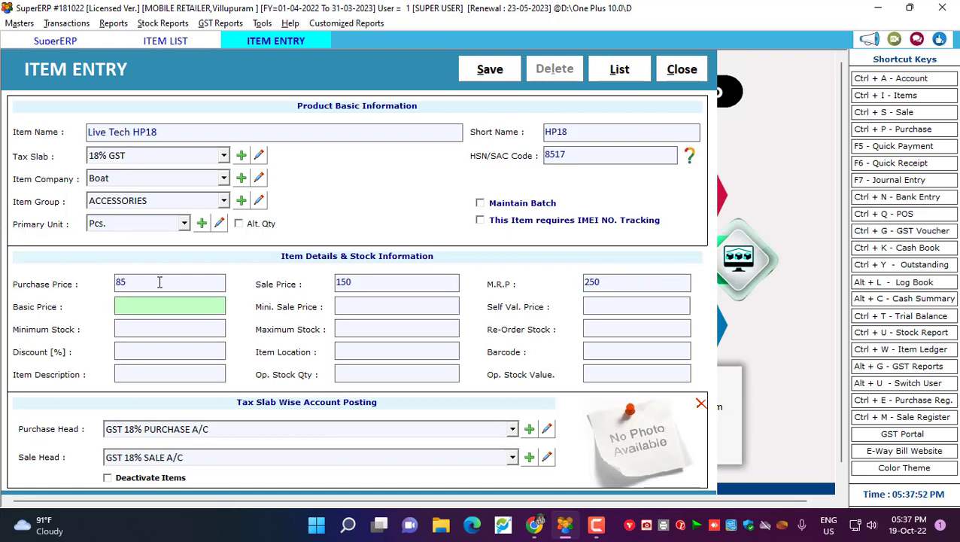
Enable IMEI number tracking for the Live Tech HP18 item and save it, closing the item entry and item list
left_click(400, 302)
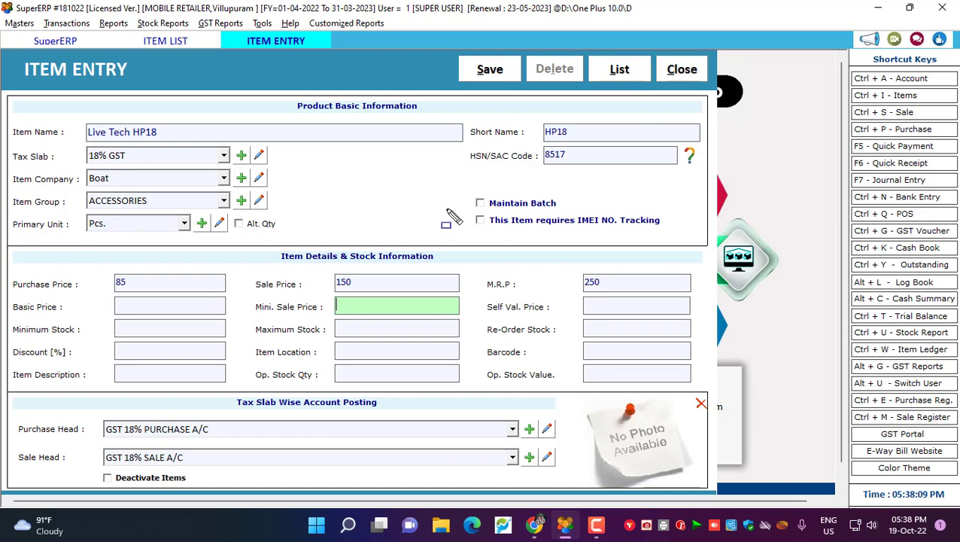
mouse_move(446, 209)
left_mouse_down()
mouse_move(637, 250)
mouse_move(684, 235)
left_mouse_up()
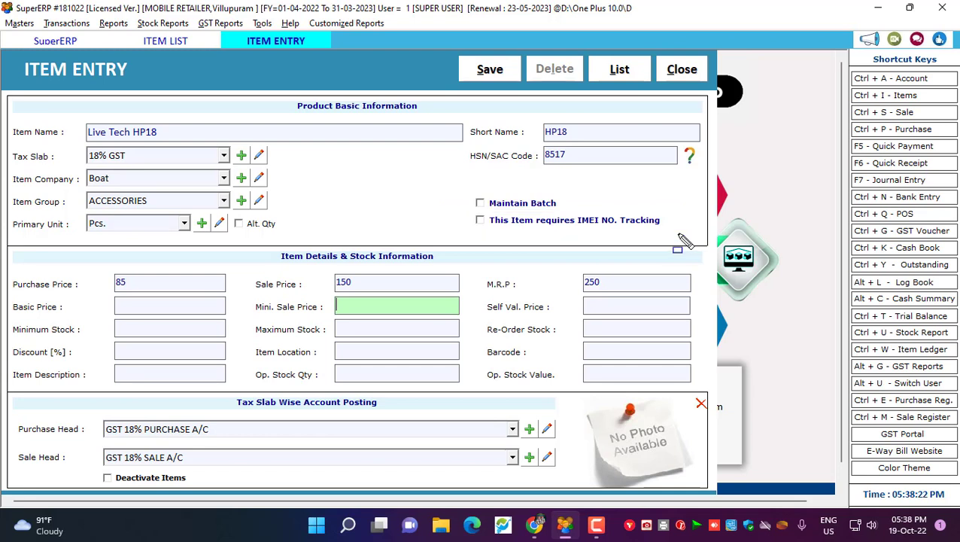
left_click(480, 221)
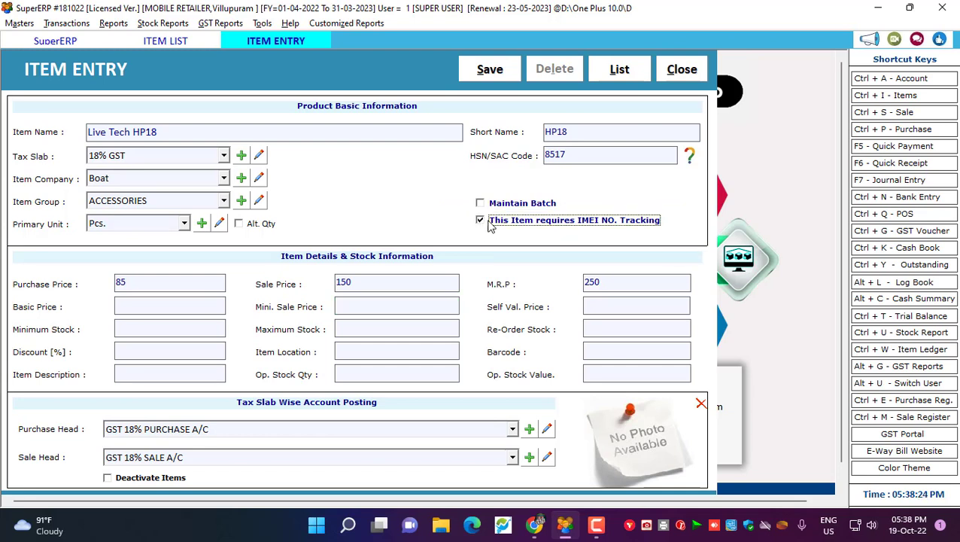
left_click(492, 71)
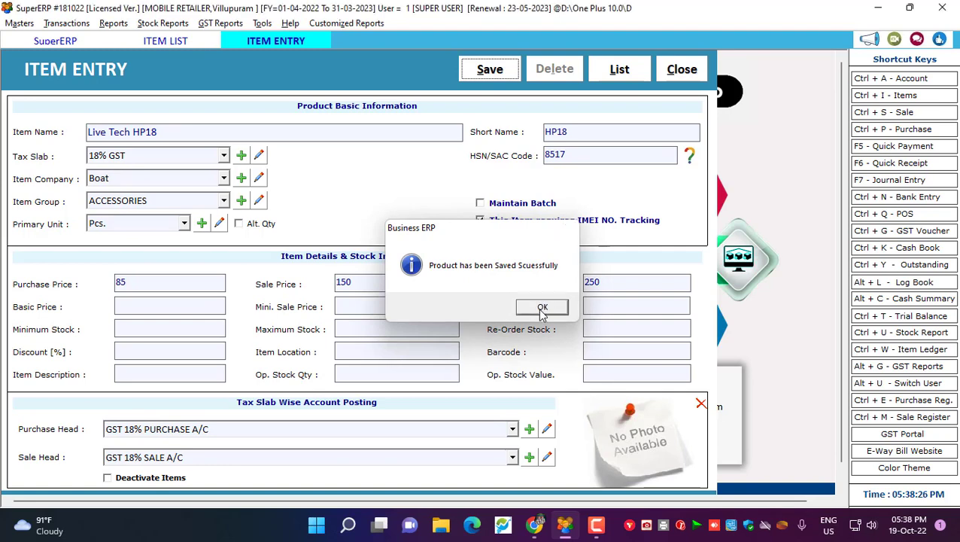
left_click(542, 307)
left_click(682, 70)
left_click(691, 69)
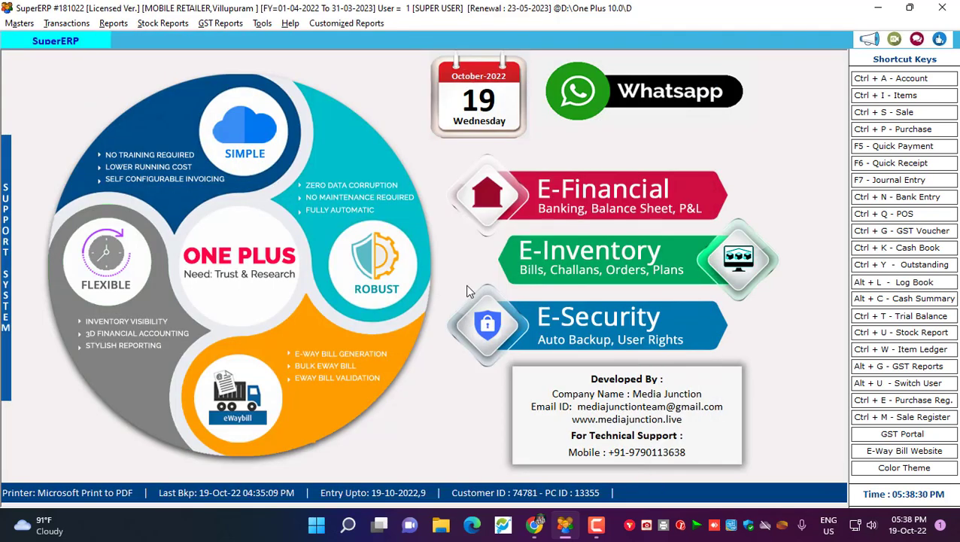
Start a new purchase bill with Cash terms and choose MS TRADERS as the party
left_click(873, 129)
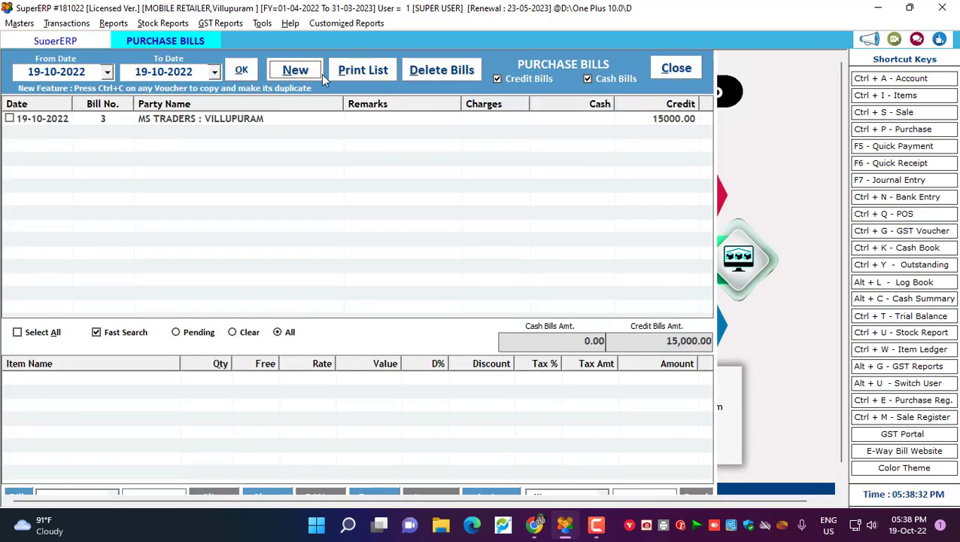
key("alt+n")
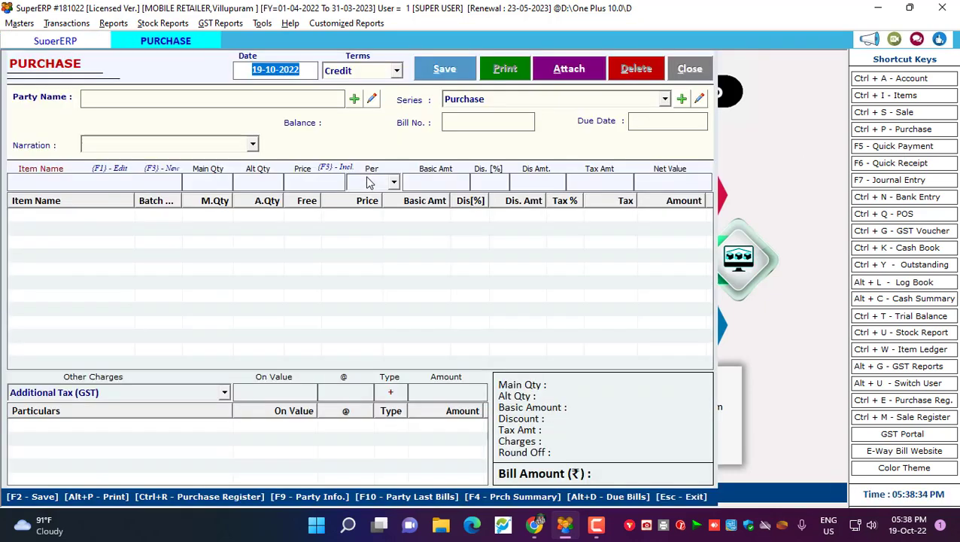
key("Return")
key("Up")
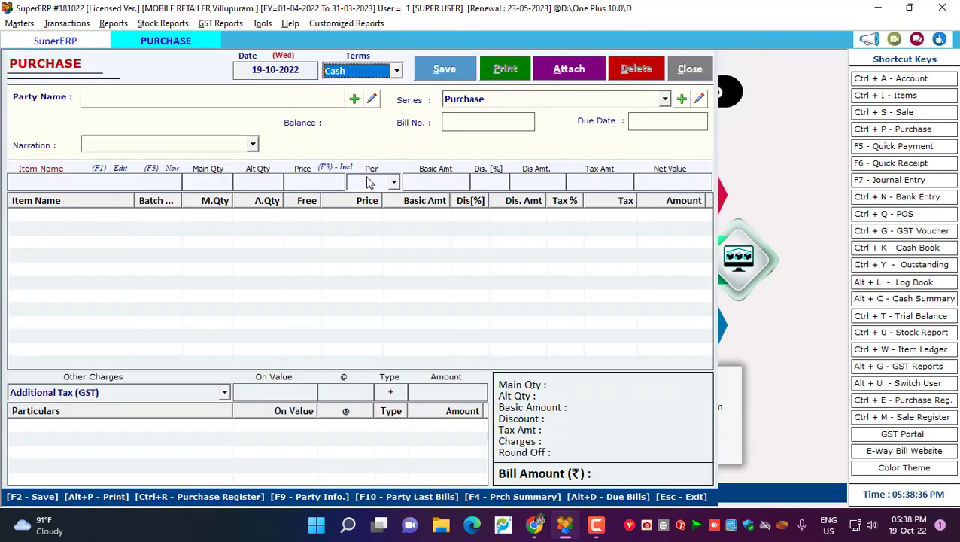
key("Return")
key("Down")
key("Down")
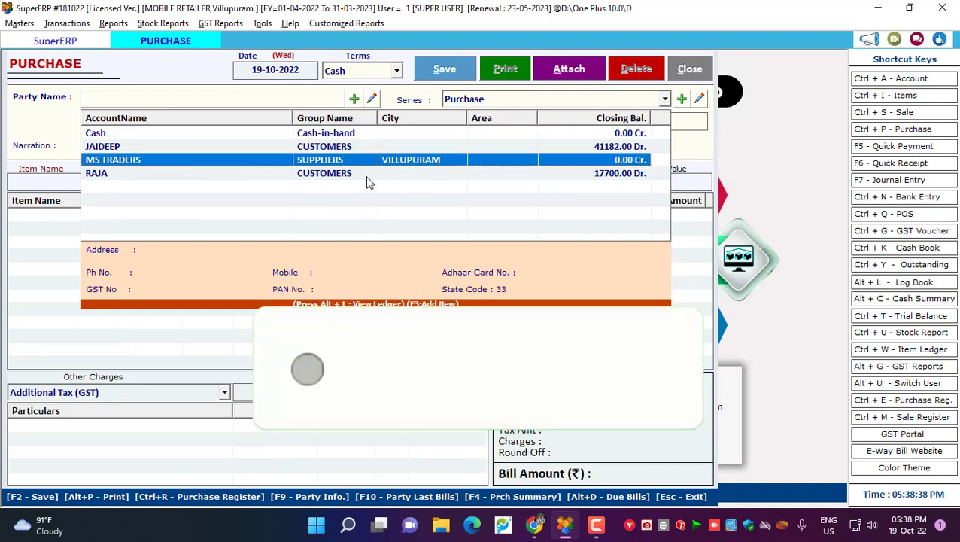
key("Return")
key("Return")
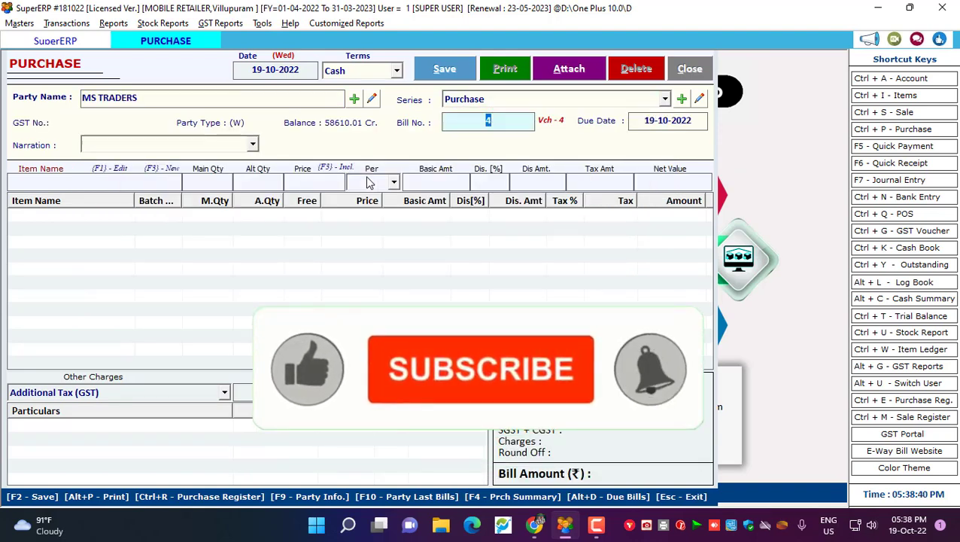
Accept the proposed bill number and due date for the purchase, leaving the narration blank
key("Return")
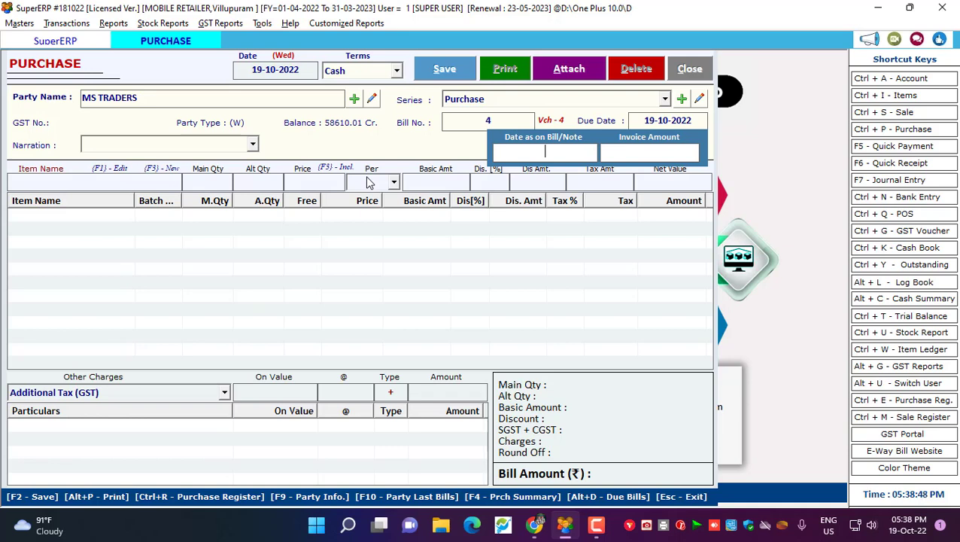
type("THG12")
type("34")
key("Return")
key("Return")
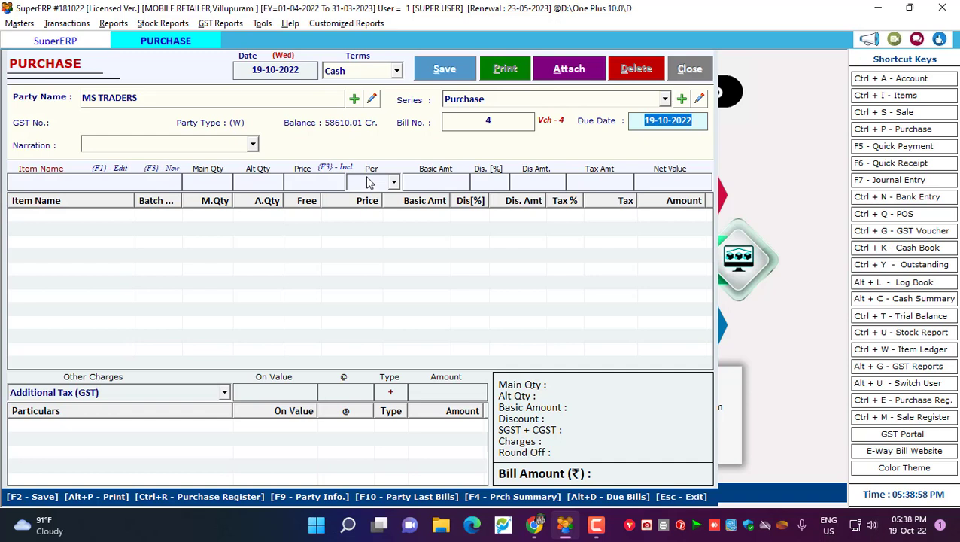
key("Return")
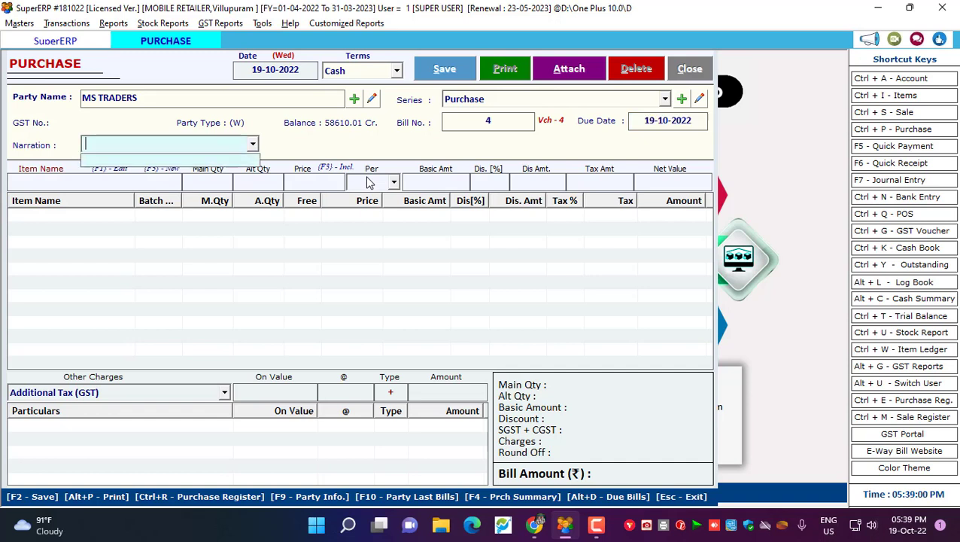
key("Return")
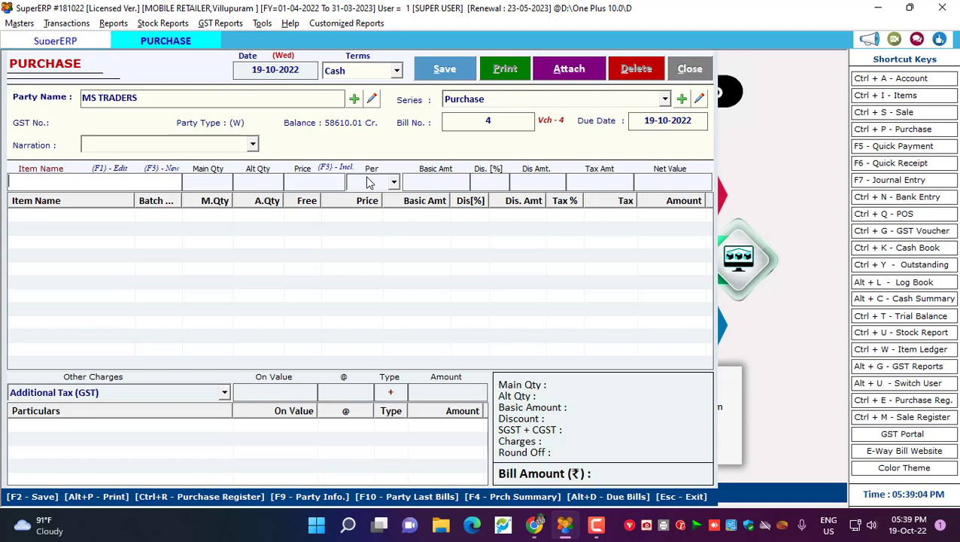
Enter Live Tech HP18 as the purchase item with a quantity of 15, leaving the Critical field empty
type("H")
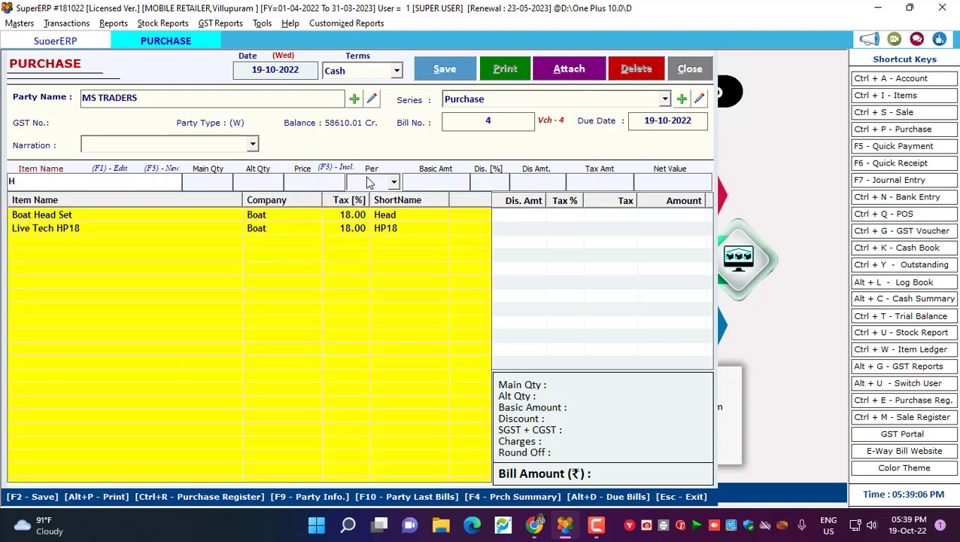
key("Down")
key("Down")
key("Return")
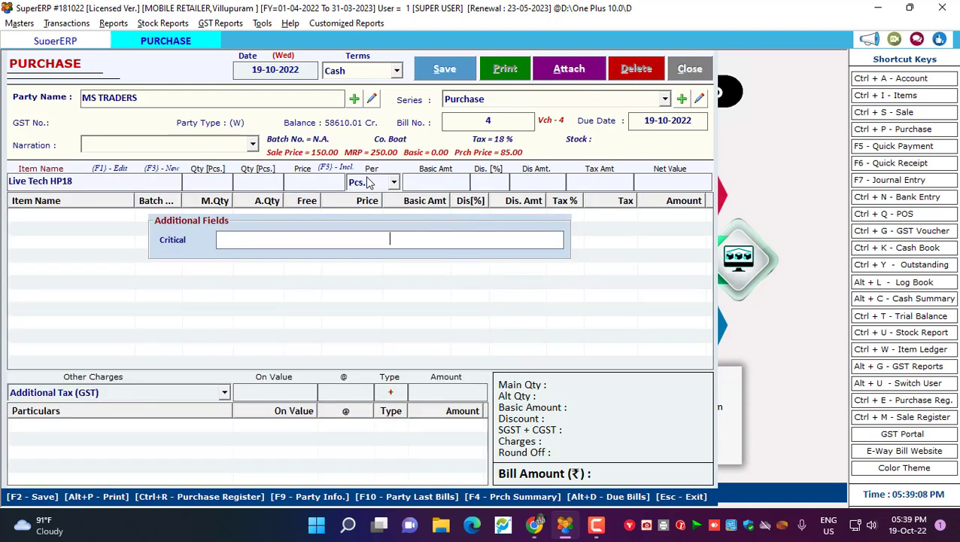
key("Return")
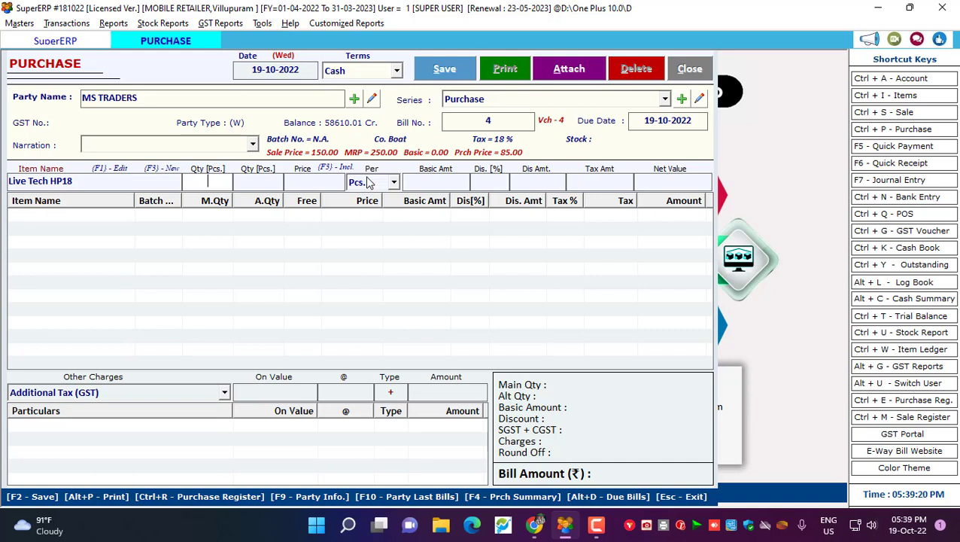
type("15")
key("Return")
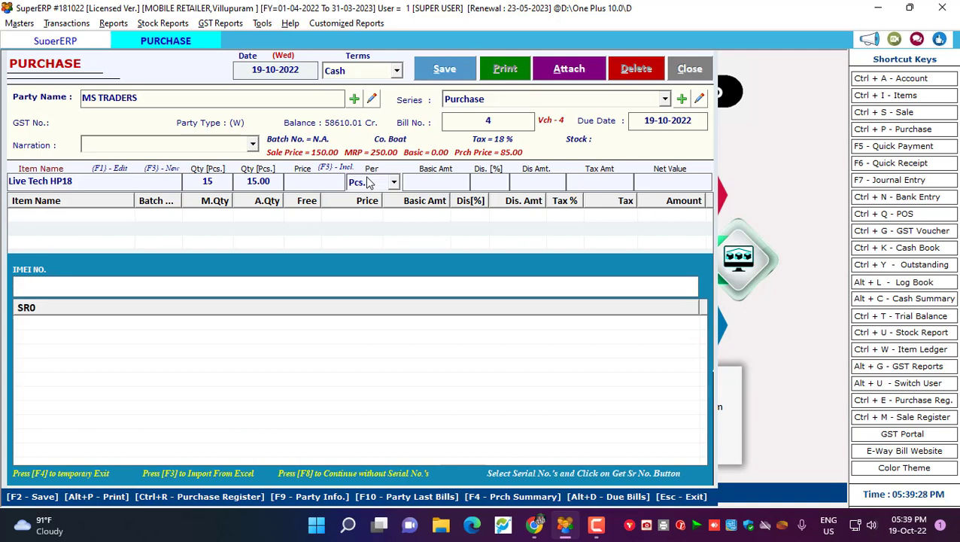
Generate 15 sequential IMEI numbers for the purchased item, starting from 365897
type("365897")
key("F1")
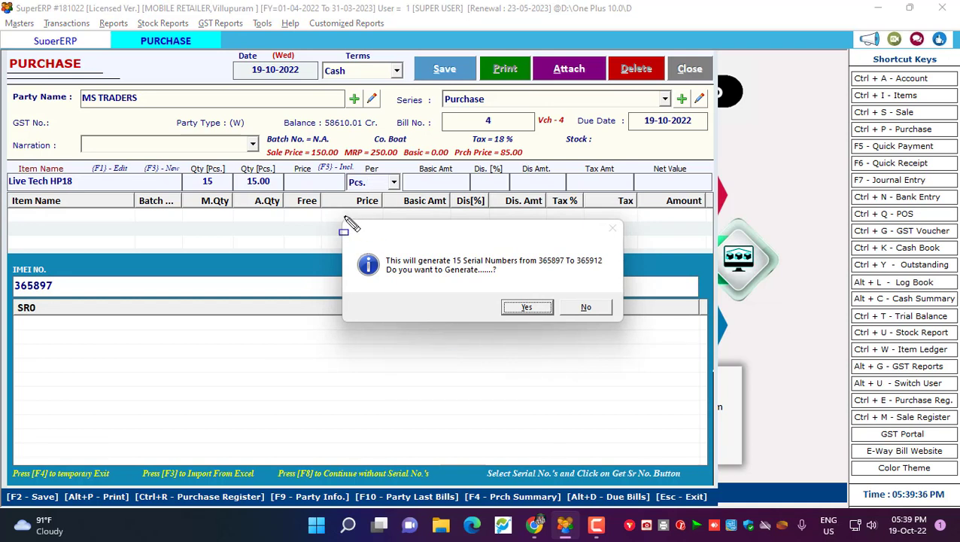
mouse_move(338, 219)
left_mouse_down()
mouse_move(613, 323)
mouse_move(656, 319)
mouse_move(640, 324)
left_mouse_up()
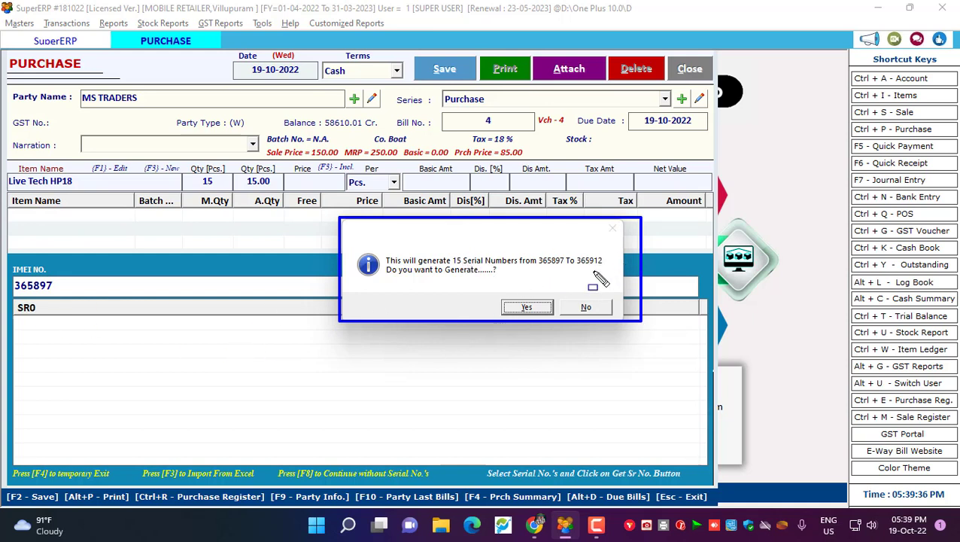
left_click(542, 307)
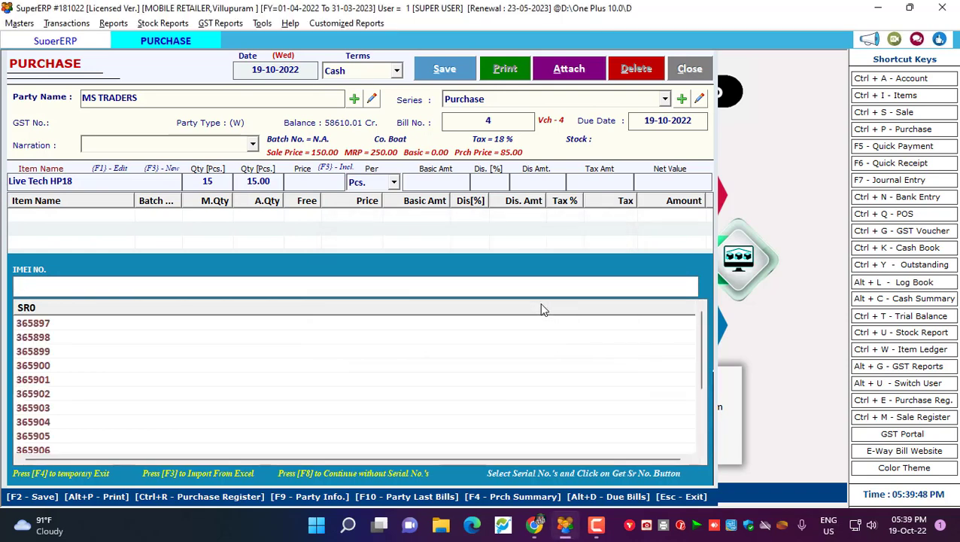
Confirm the generated IMEI list and accept the proposed price, unit, discount and amounts for the Live Tech HP18 line
key("Return")
key("Return")
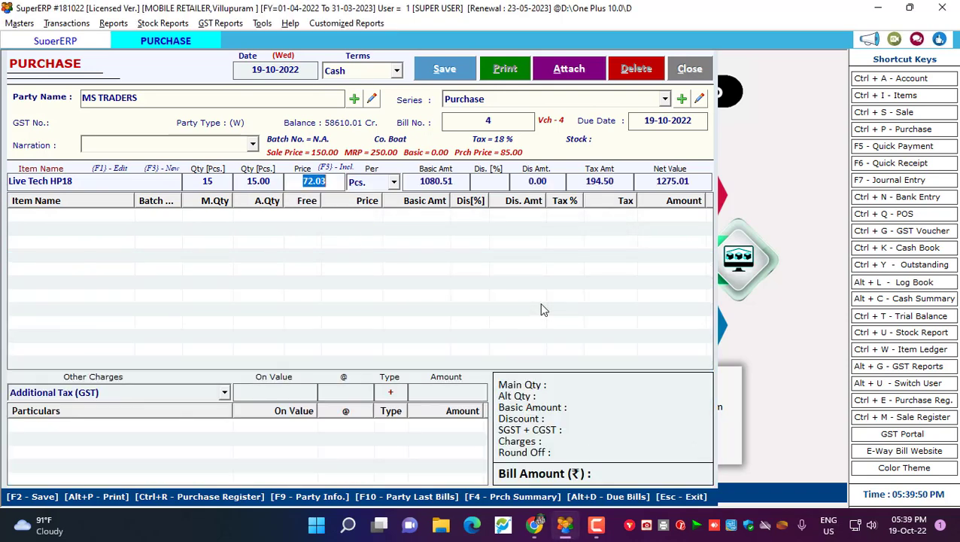
key("Return")
key("Return")
key("Return")
key("Return")
key("Return")
key("Return")
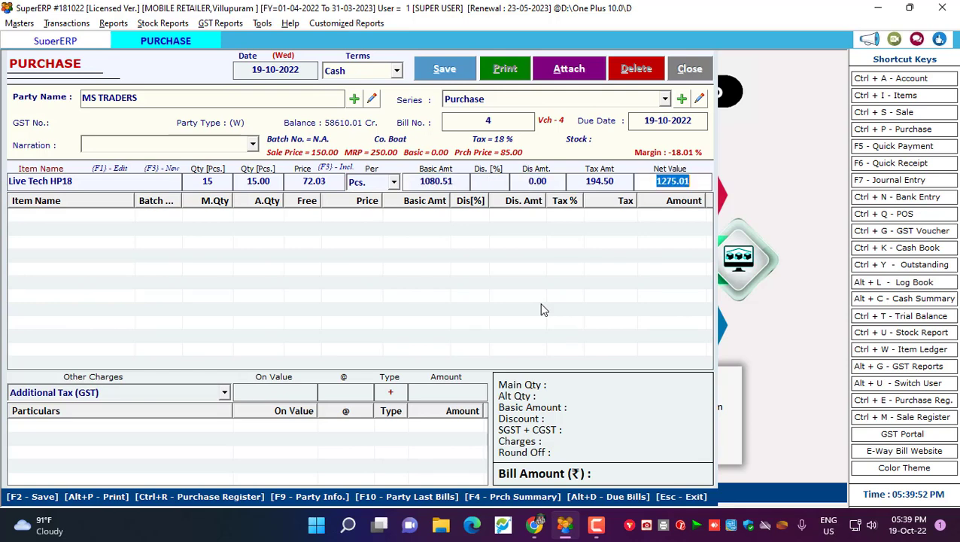
Save the purchase bill, decline printing it, and close the purchase form
left_click(445, 70)
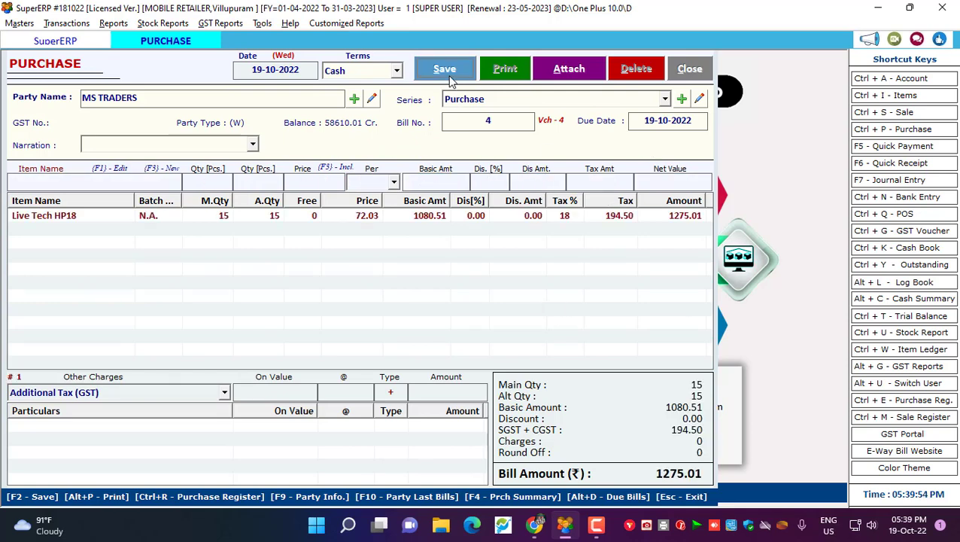
left_click(515, 305)
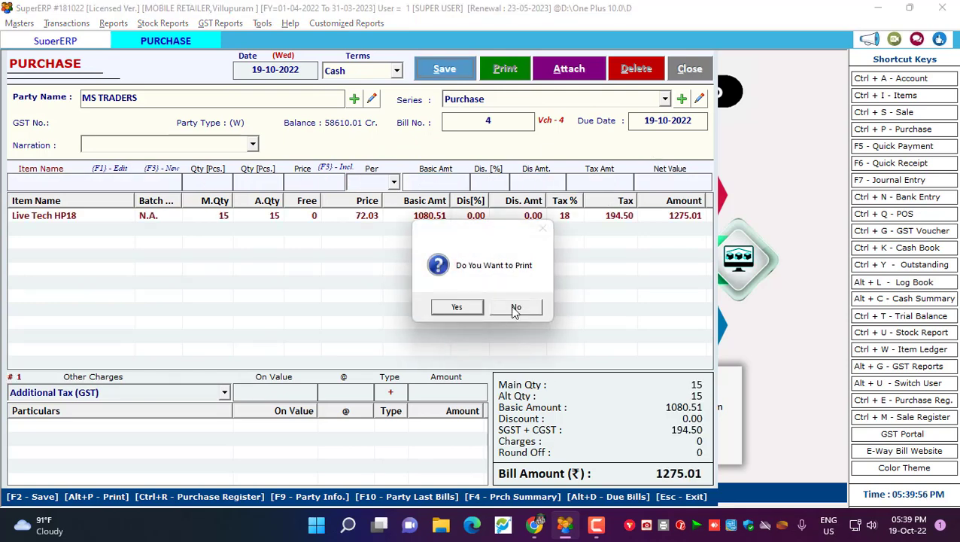
left_click(515, 308)
left_click(698, 69)
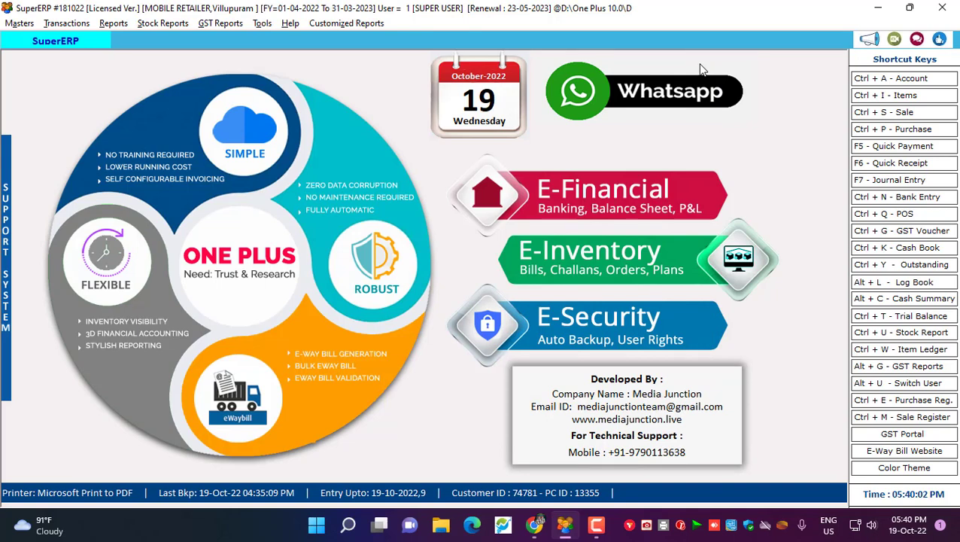
Open barcode label printing from the item list and load the barcodes for Serial Numbers Available (Purchase)
left_click(868, 97)
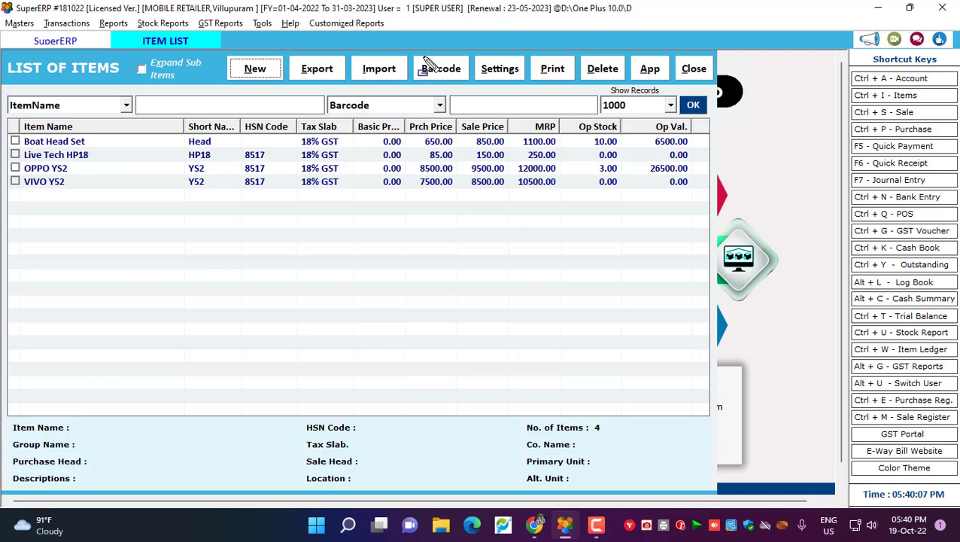
left_click(422, 66)
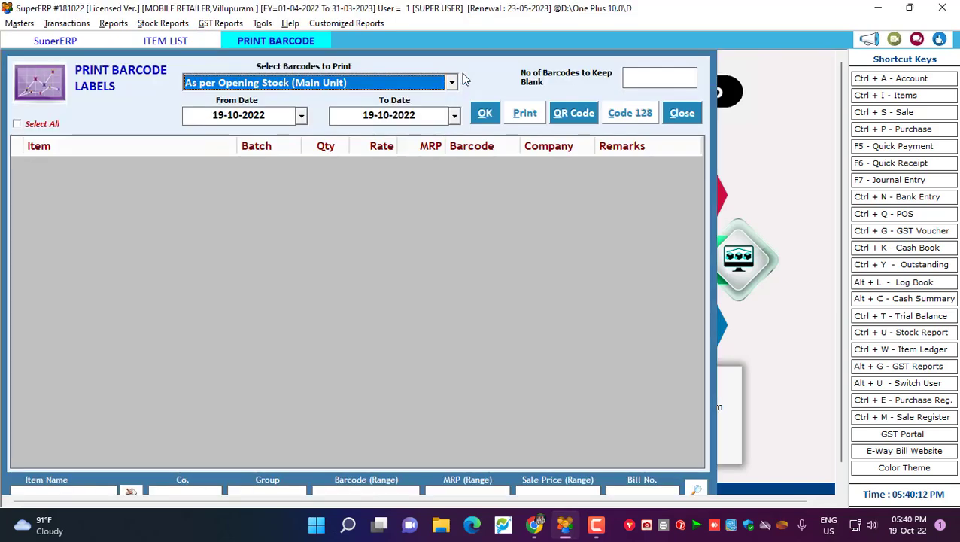
left_click(452, 83)
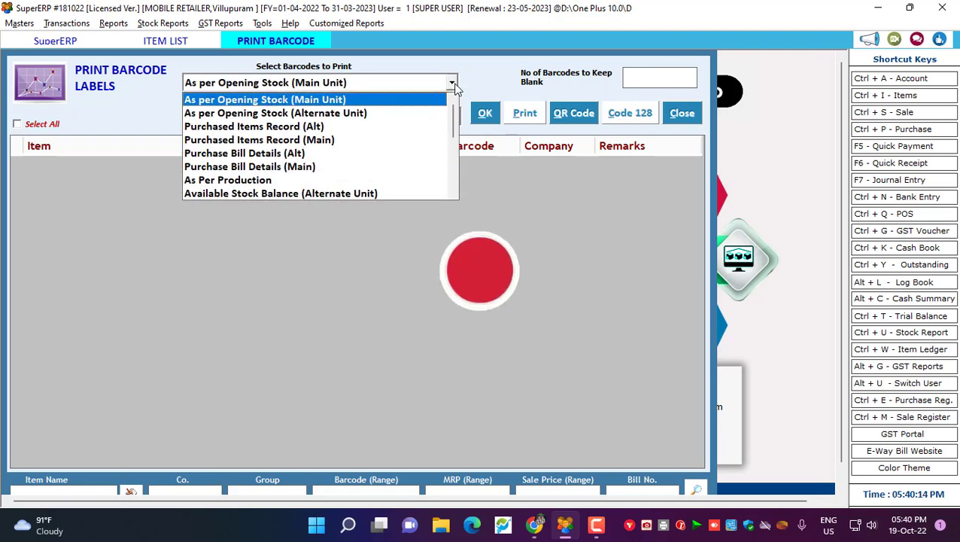
left_click_drag(455, 114, 455, 180)
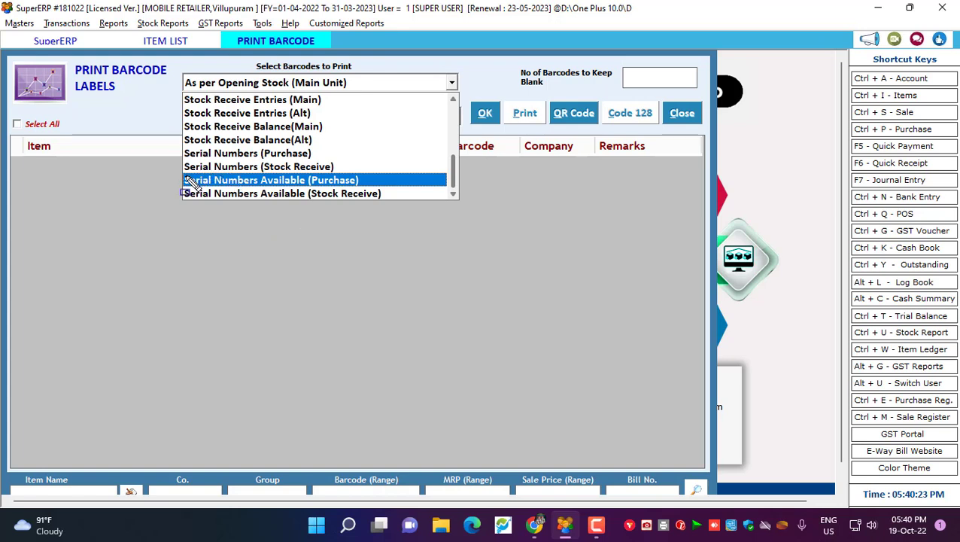
mouse_move(179, 171)
left_mouse_down()
mouse_move(195, 191)
mouse_move(377, 193)
left_mouse_up()
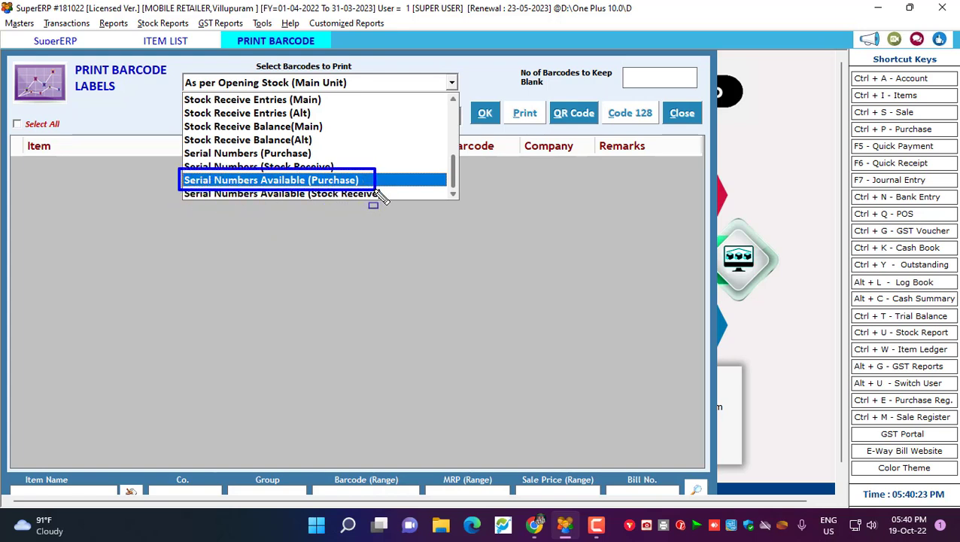
key("Return")
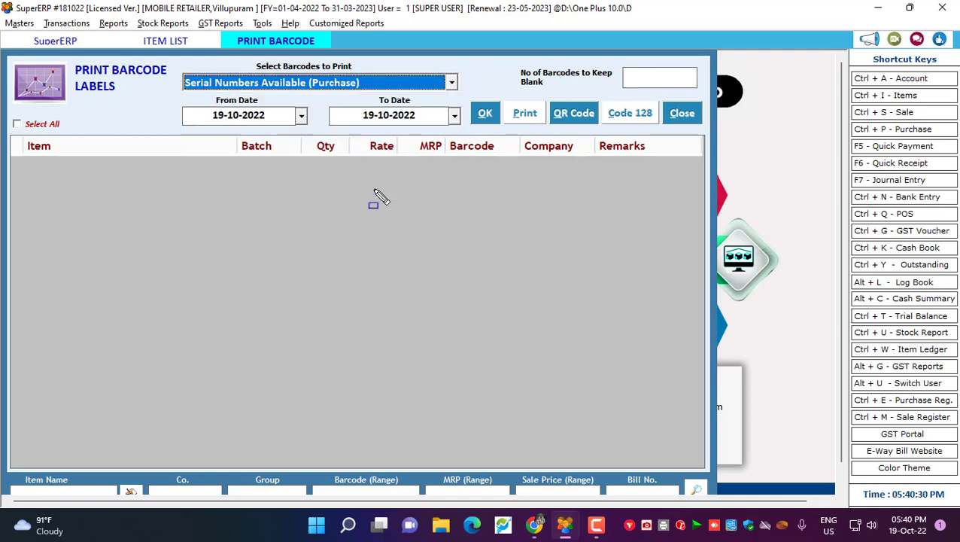
left_click(486, 121)
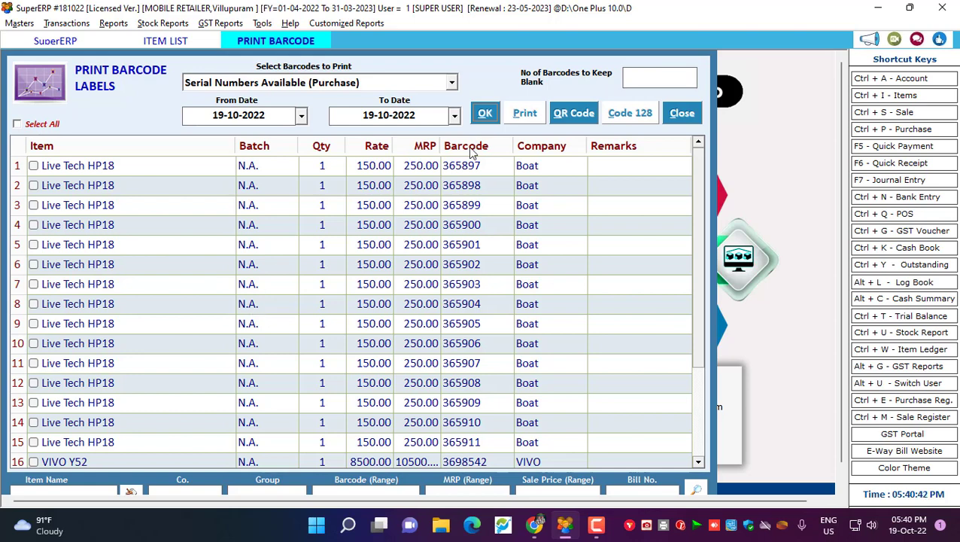
Filter the barcode list by item name LIVE and select all the listed serial numbers
left_click(79, 489)
type("LIVE")
key("Return")
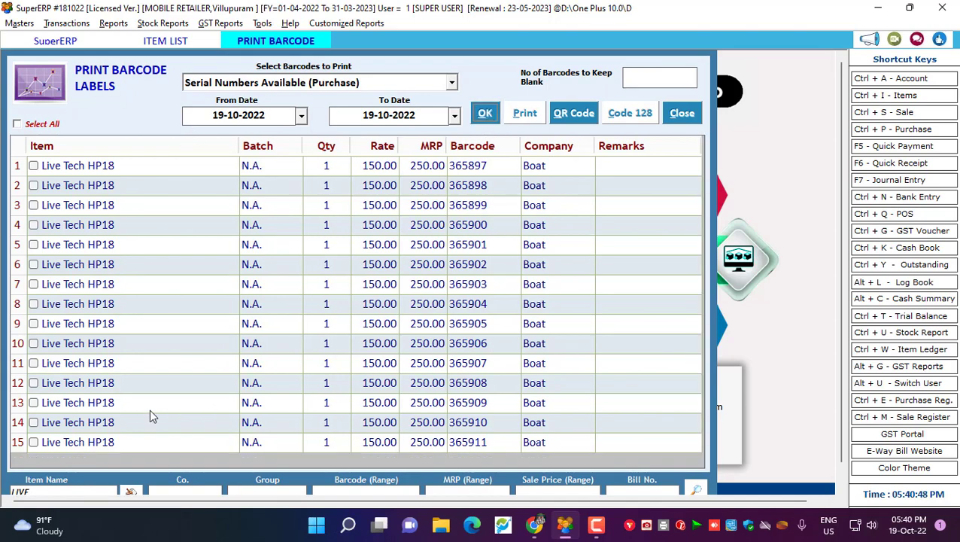
left_click(18, 125)
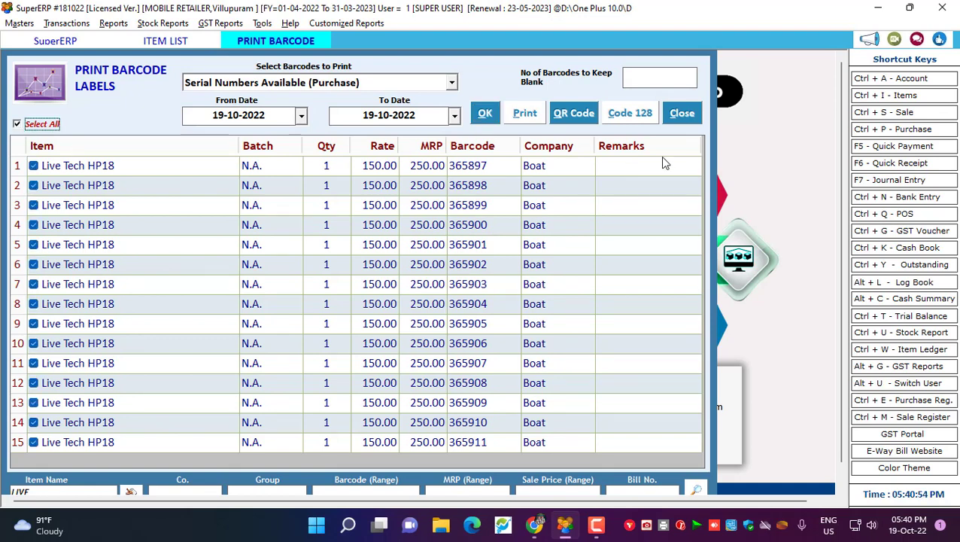
Preview the selected labels as Code 128 barcodes in the Barcode format, enlarged to 300%
left_click(623, 117)
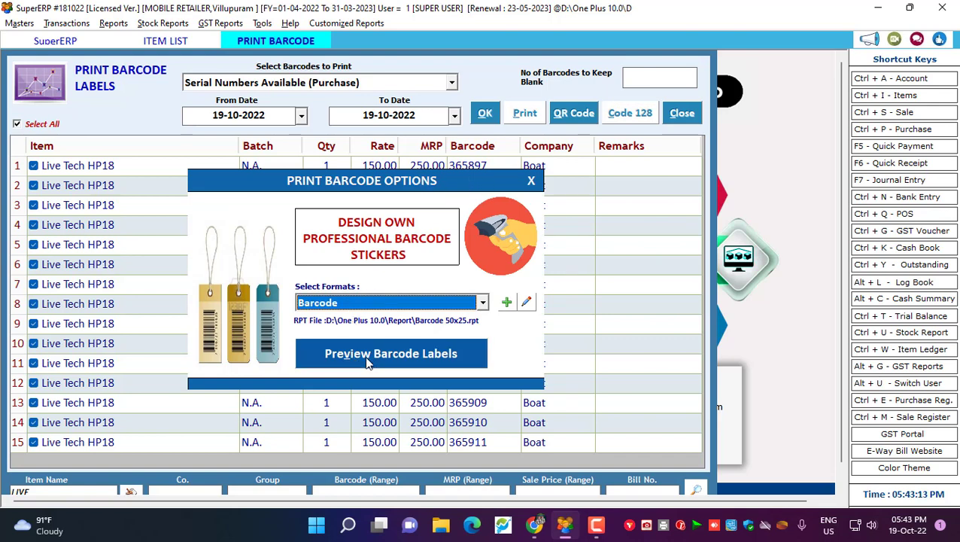
left_click(368, 360)
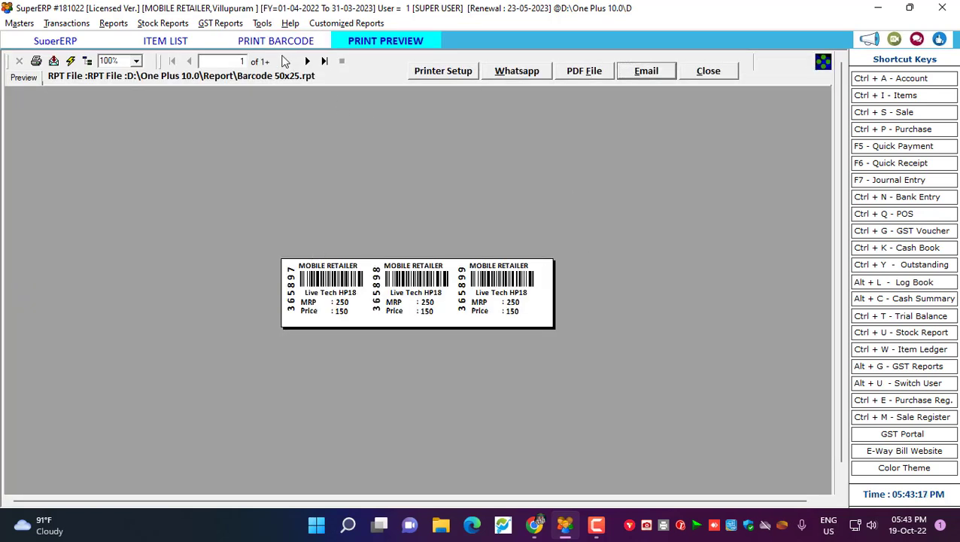
left_click(137, 61)
left_click(109, 102)
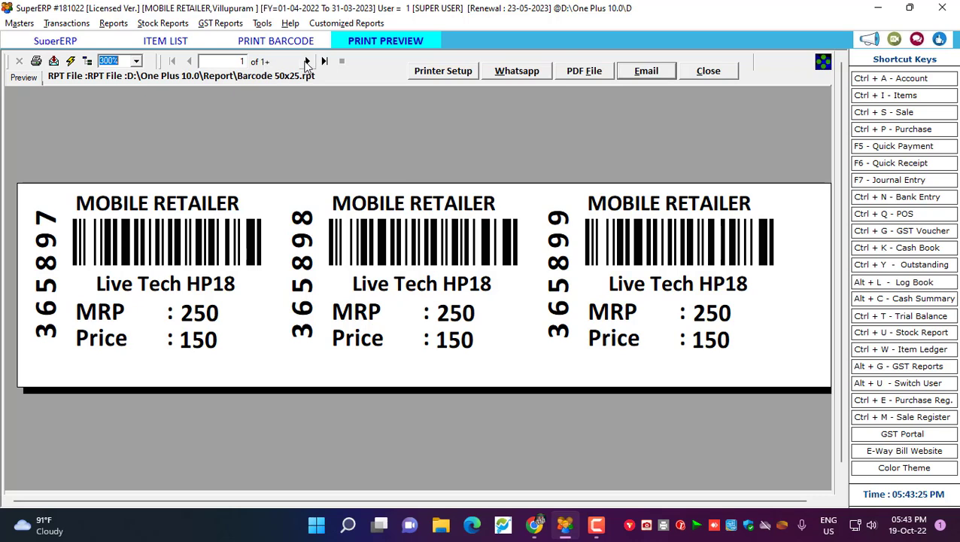
Page forward and back through all the Code 128 label pages, and close the preview and the barcode print options
left_click(306, 62)
left_click(307, 62)
left_click(306, 62)
left_click(306, 63)
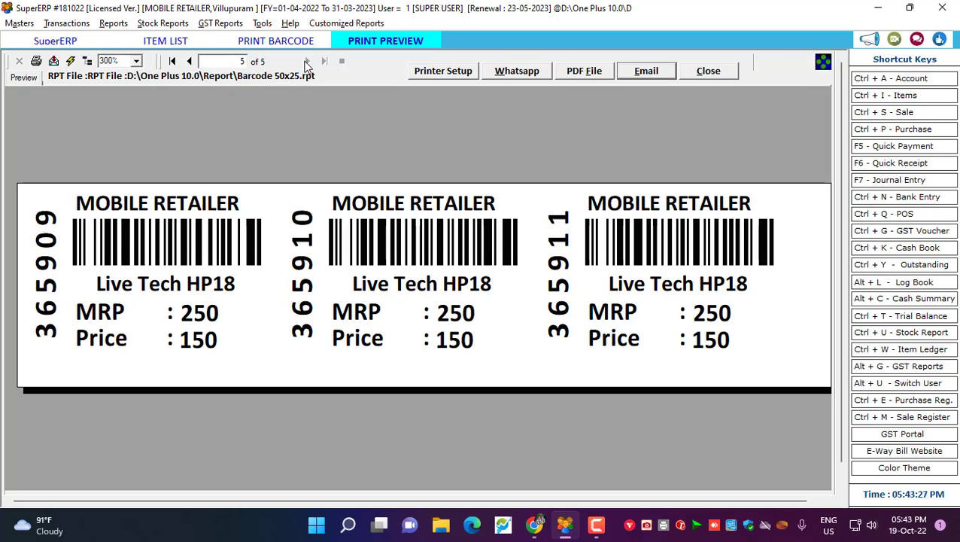
left_click(190, 62)
left_click(190, 62)
left_click(192, 62)
left_click(192, 62)
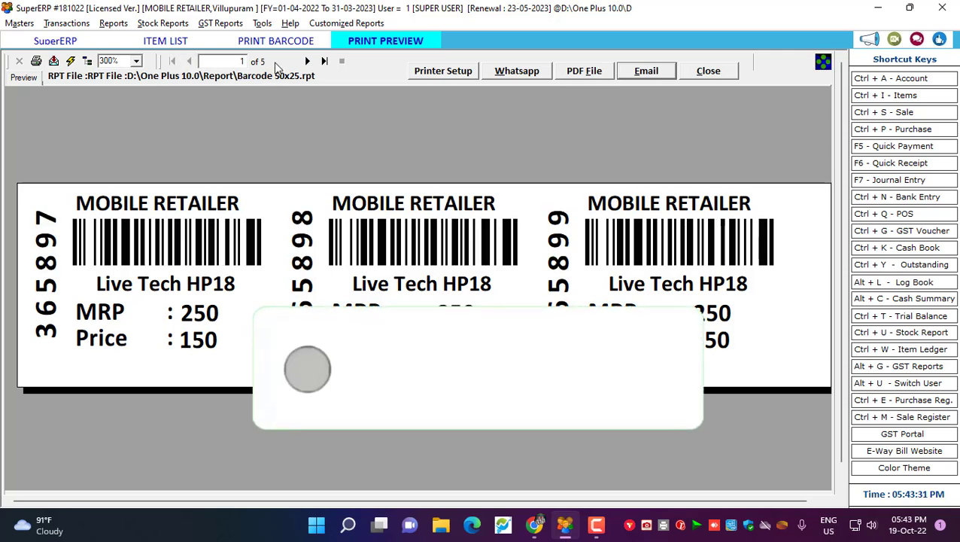
left_click(308, 62)
left_click(308, 62)
left_click(307, 62)
left_click(308, 62)
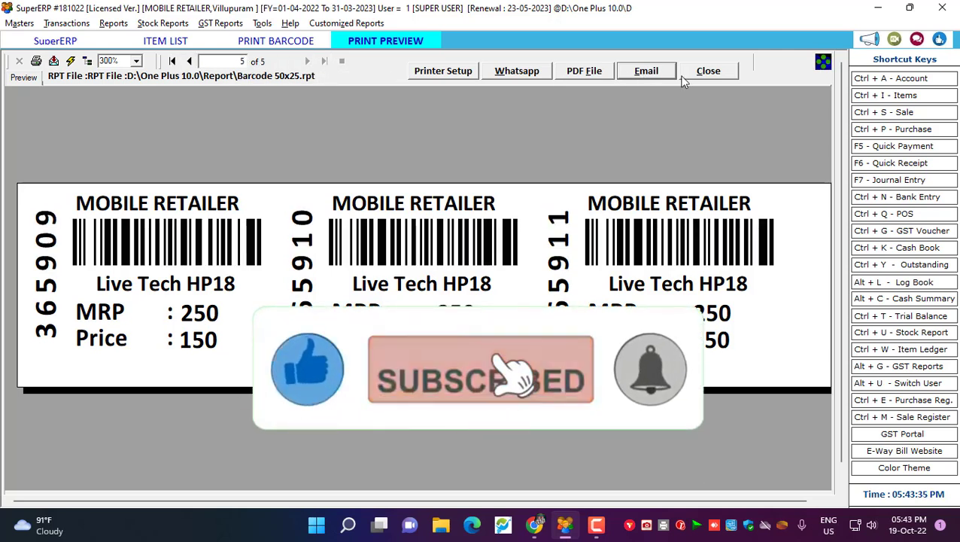
left_click(709, 73)
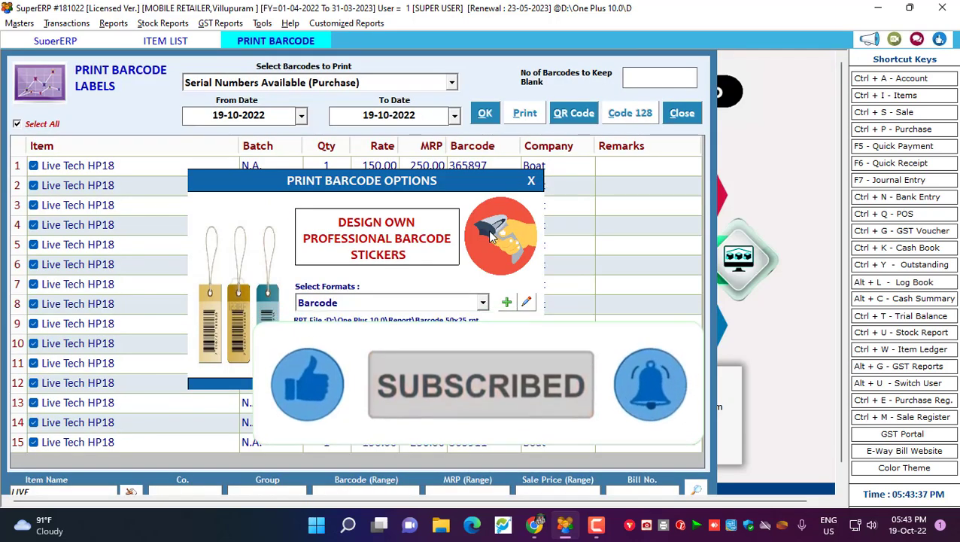
left_click(532, 182)
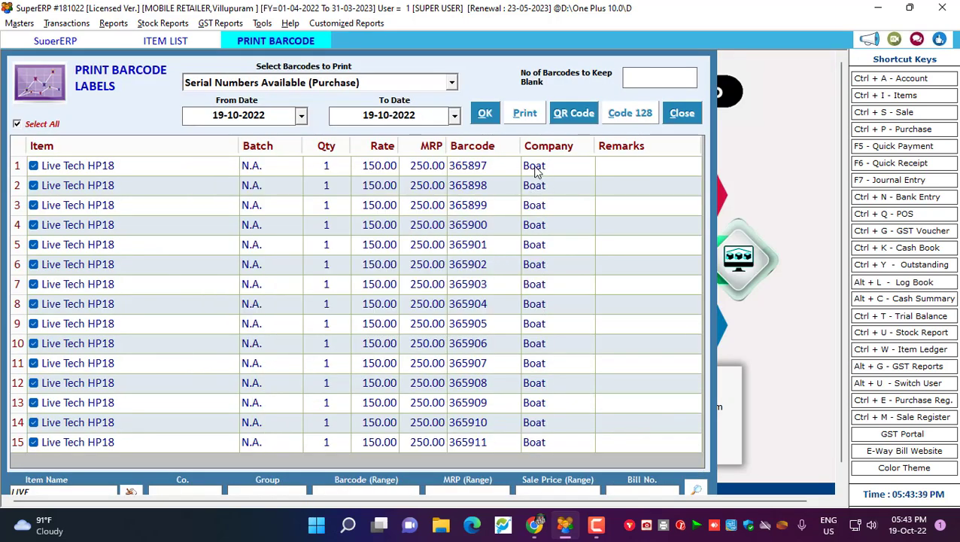
Generate a QR code label preview for the selected serial numbers using the Barcode ADAM format
left_click(559, 113)
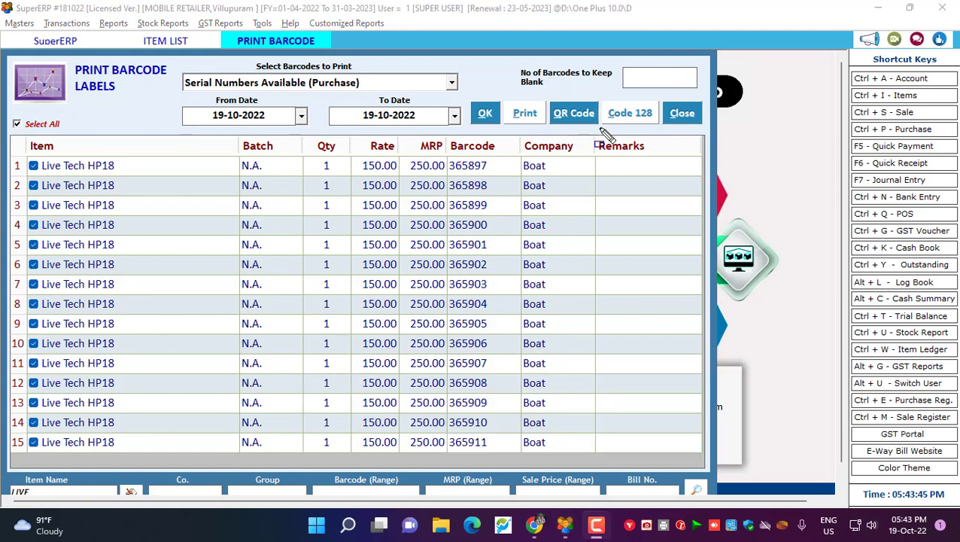
left_click(581, 118)
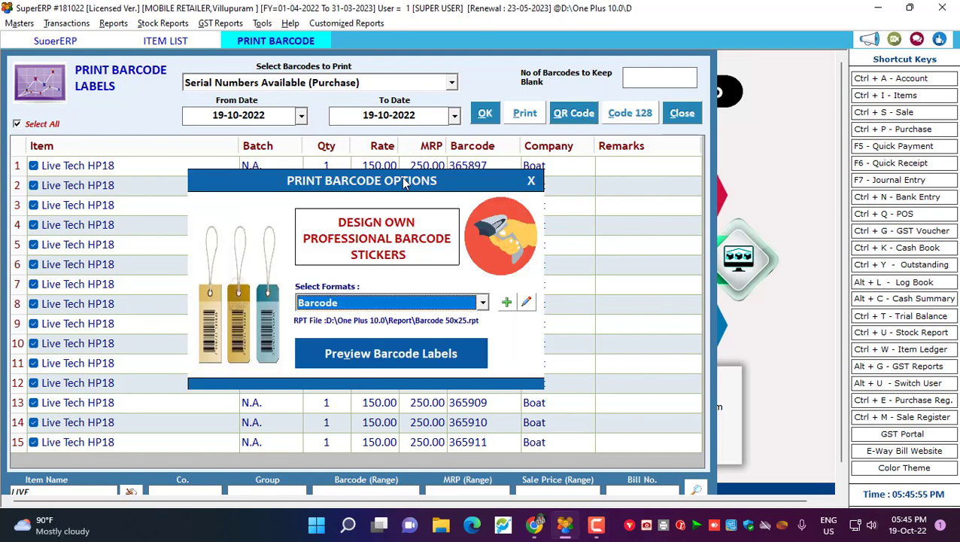
left_click(403, 302)
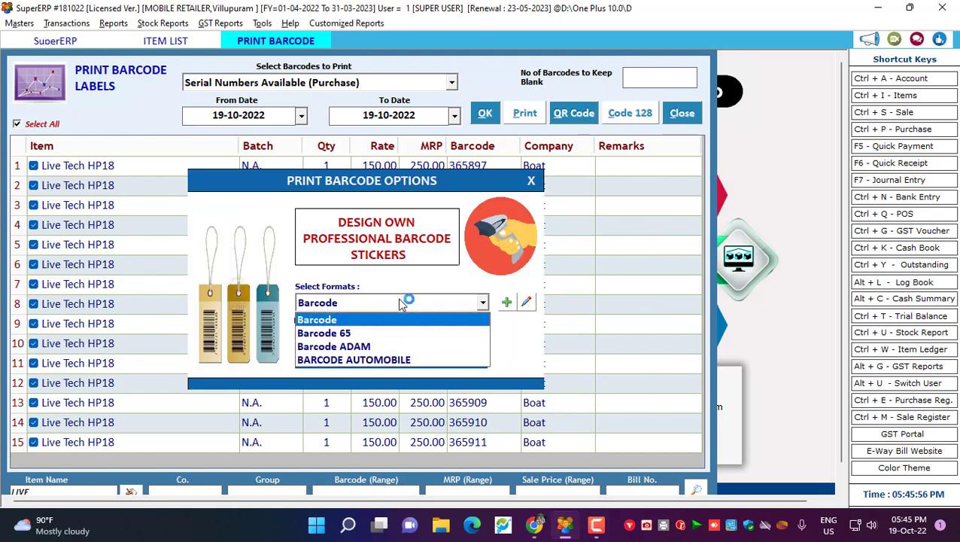
left_click(355, 343)
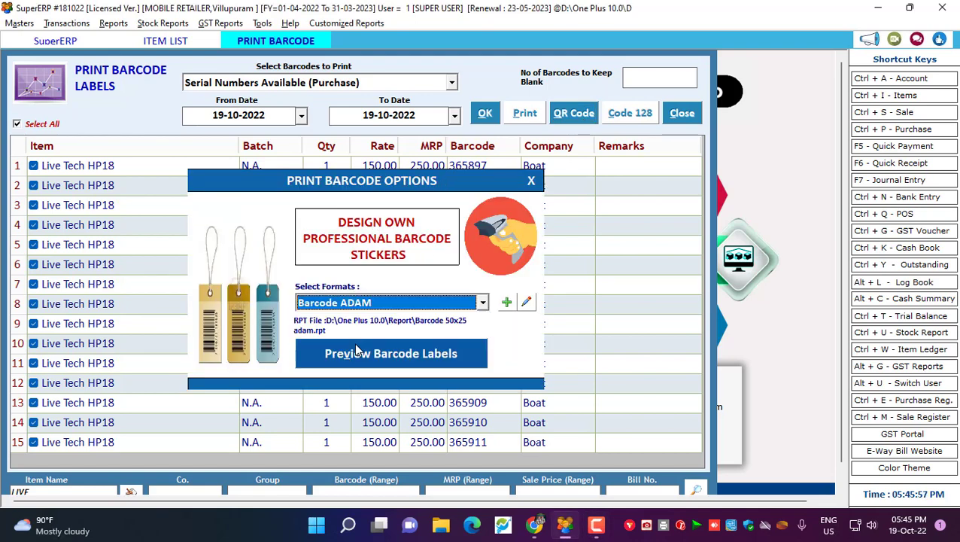
left_click(399, 305)
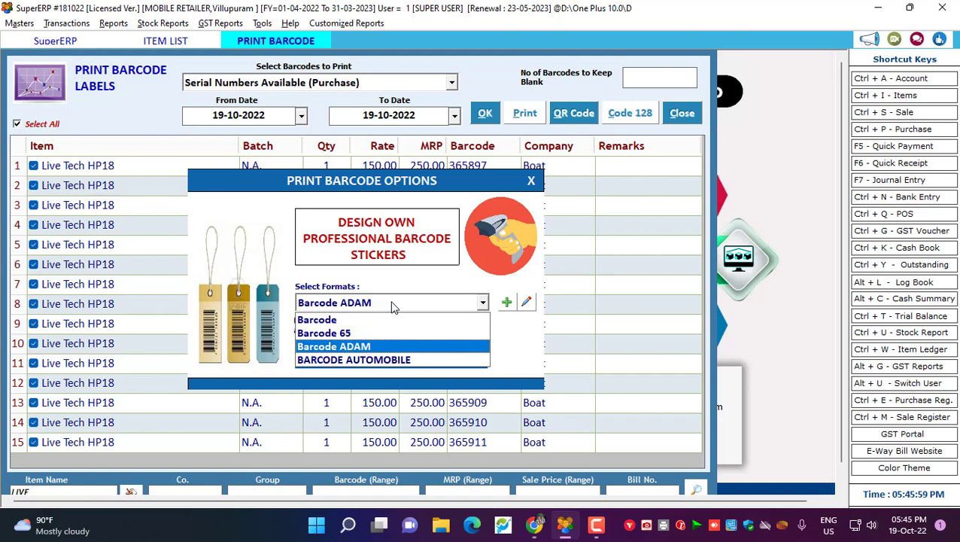
left_click(344, 348)
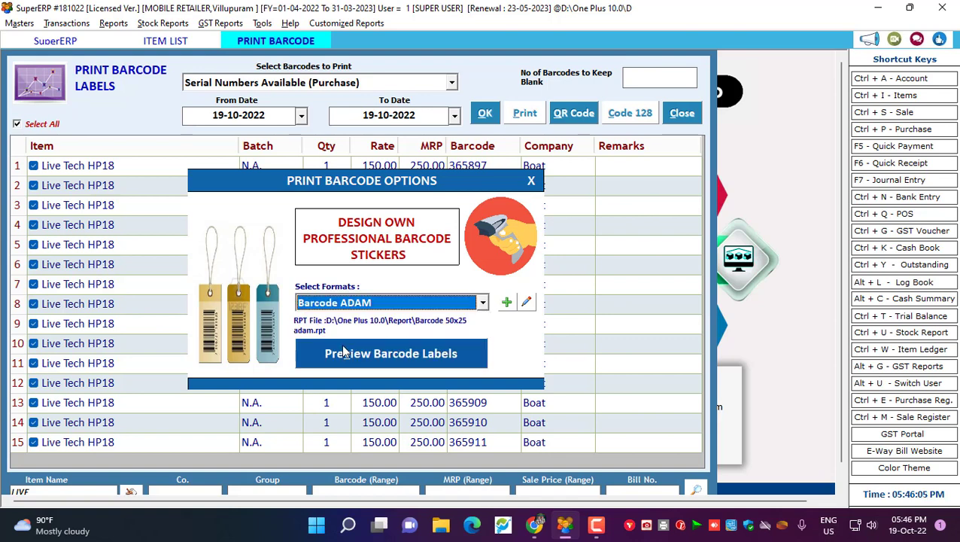
left_click(385, 359)
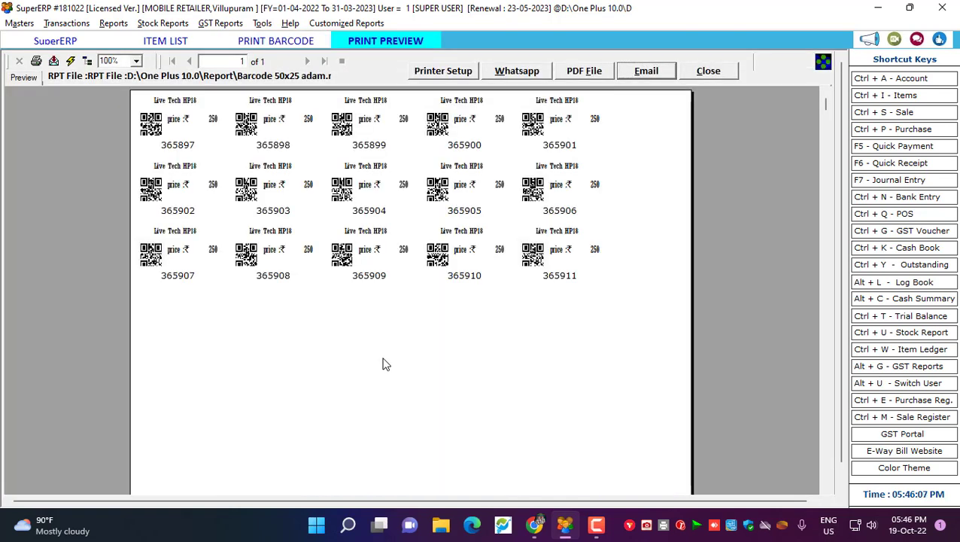
Enlarge the QR label preview to 400% and examine the QR codes, prices and serial numbers down the page
left_click(137, 61)
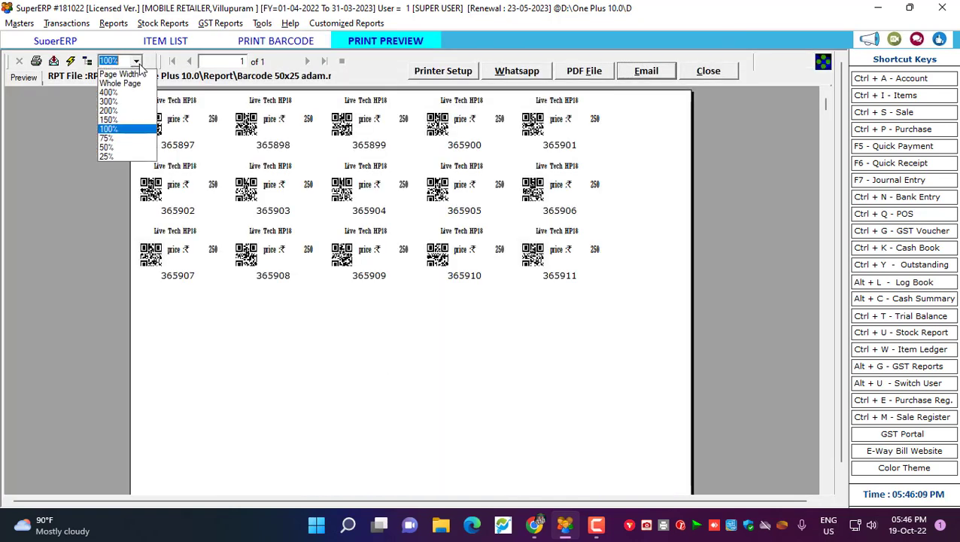
left_click(109, 92)
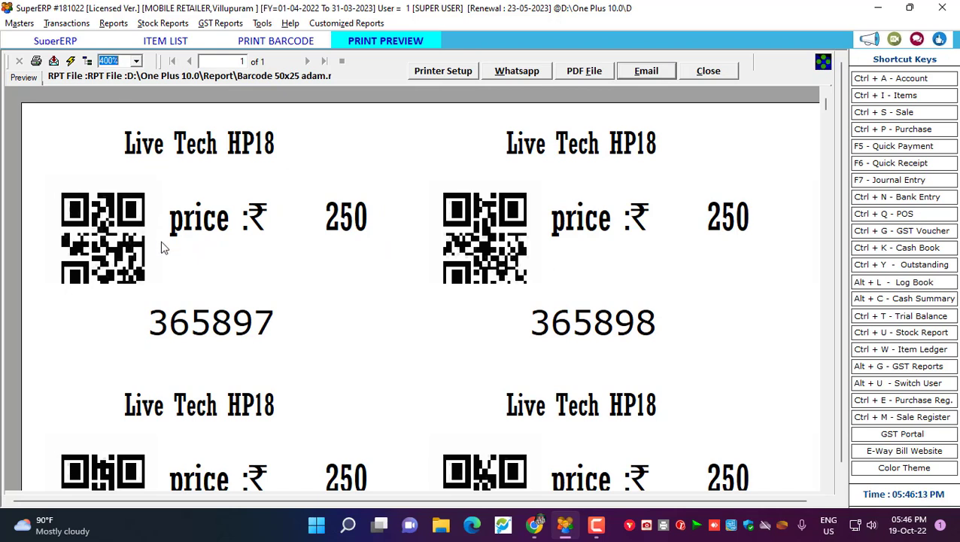
left_click(85, 248)
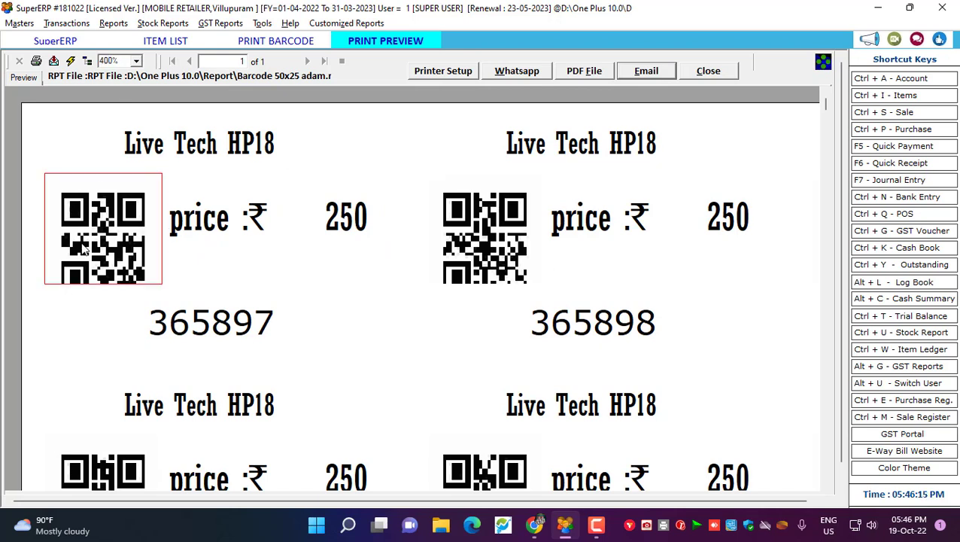
scroll(136, 272, "down", 1)
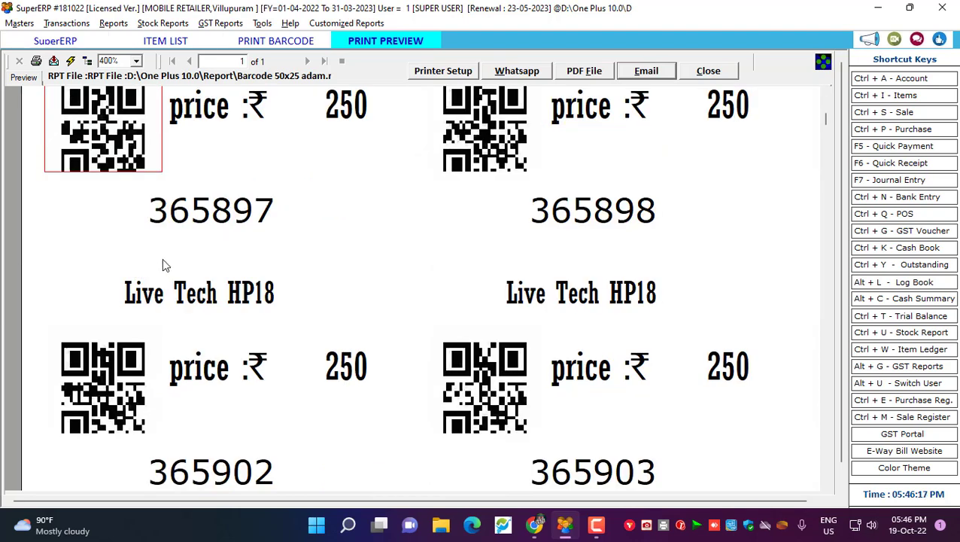
scroll(164, 260, "up", 1)
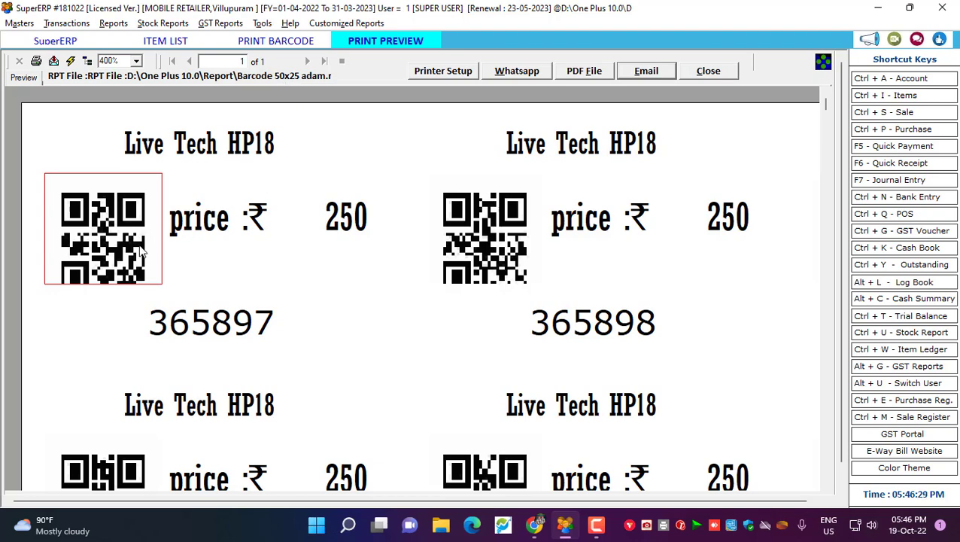
scroll(140, 252, "down", 10)
scroll(140, 252, "up", 5)
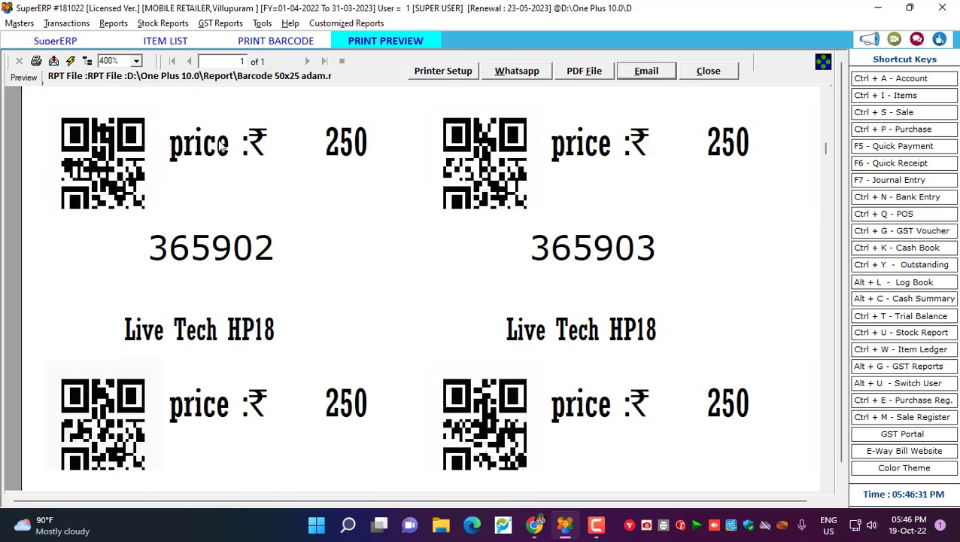
Check the serial numbers on the QR labels at 200% zoom, and close the preview and the barcode print options
left_click(136, 61)
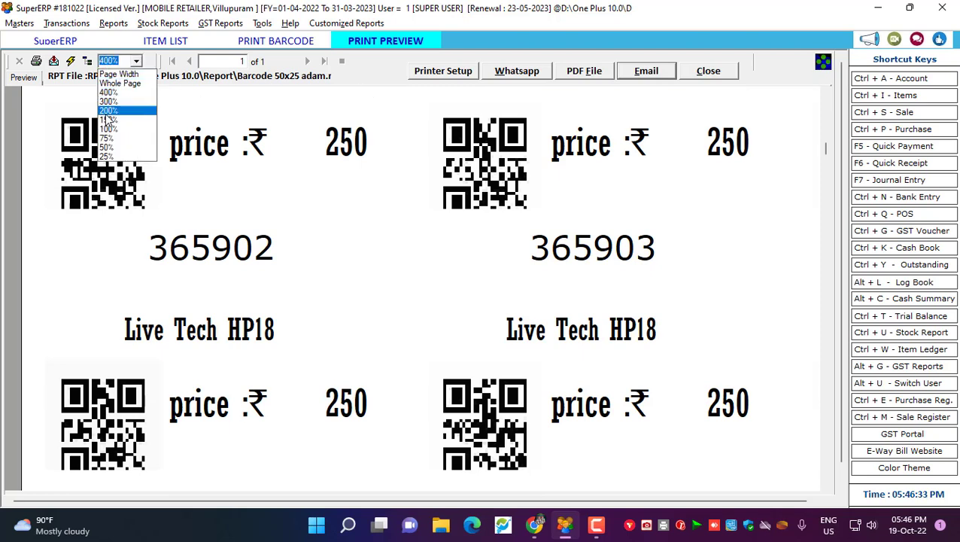
left_click(109, 111)
scroll(381, 296, "up", 5)
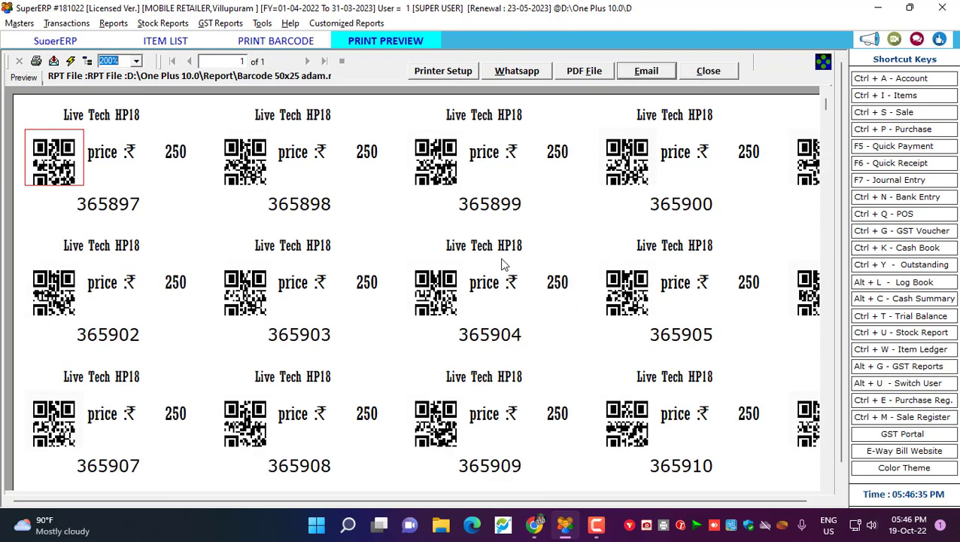
left_click(312, 210)
left_click(128, 214)
left_click(273, 215)
left_click(479, 212)
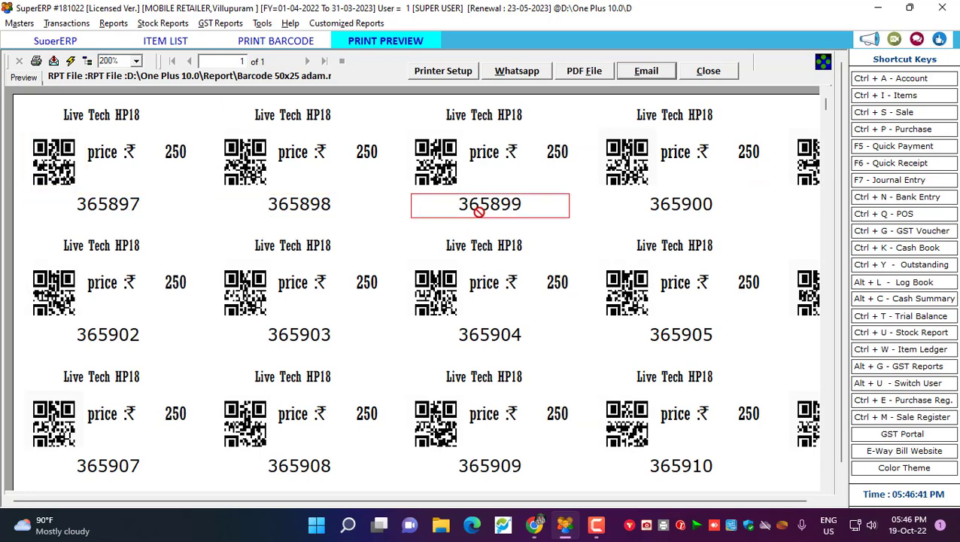
scroll(478, 212, "down", 1)
scroll(478, 213, "up", 1)
left_click(708, 72)
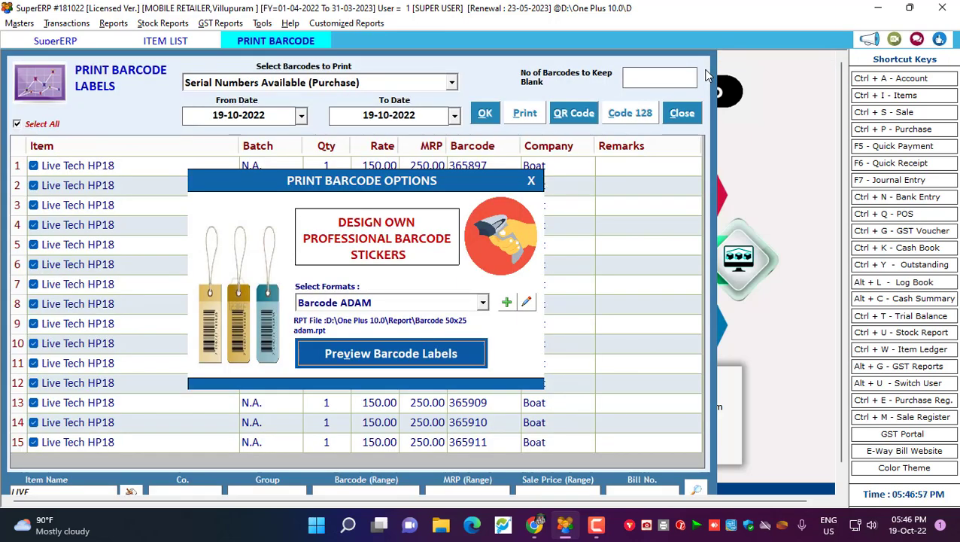
left_click(531, 181)
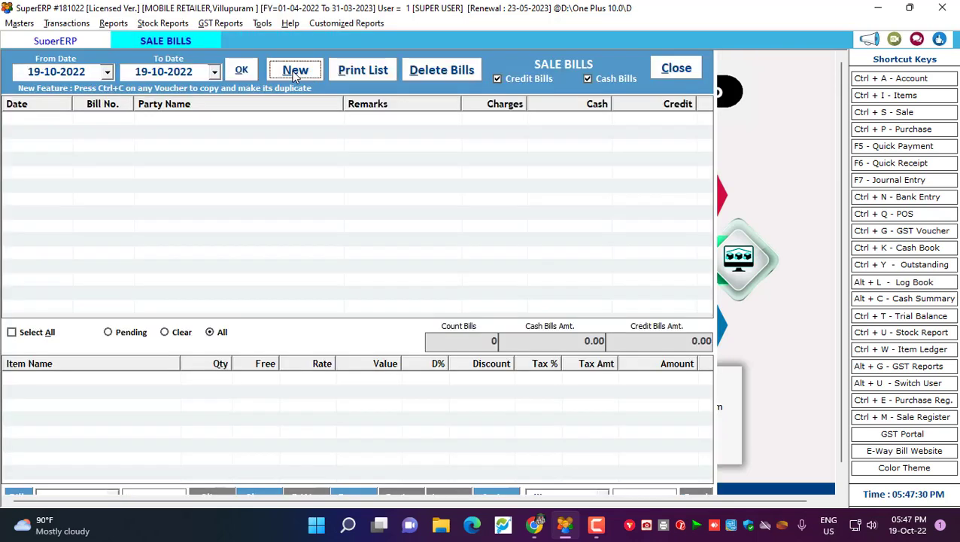
Start a new sale bill and pick the item by its serial number 365897
left_click(295, 73)
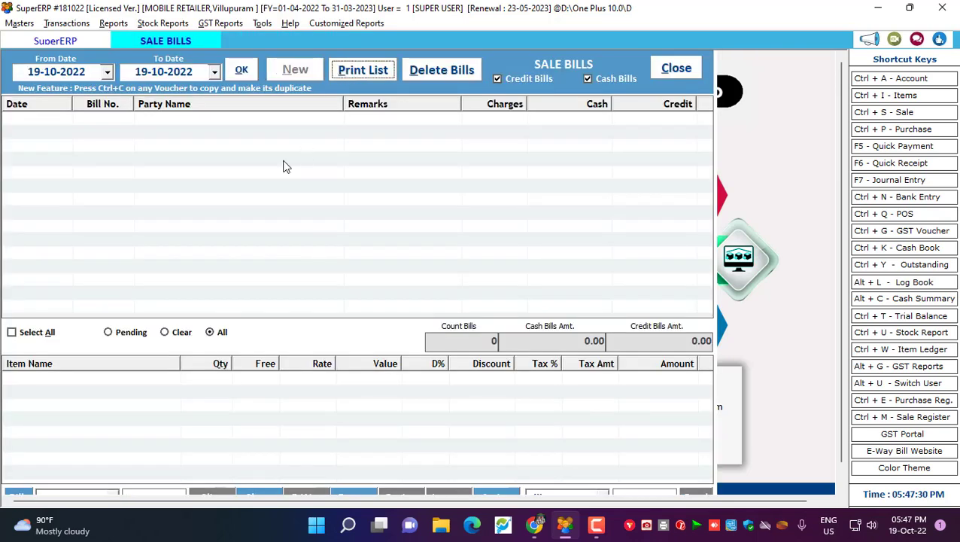
left_click(83, 179)
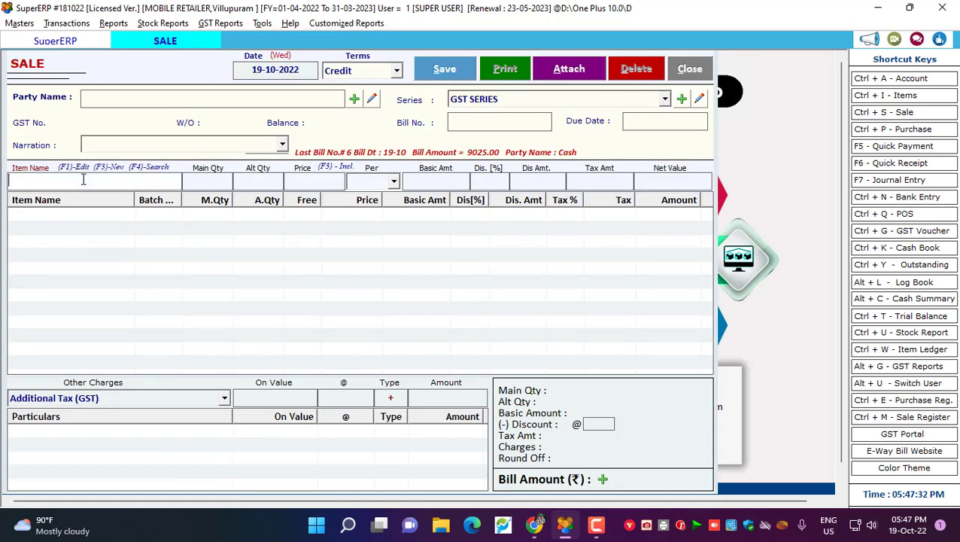
type("36")
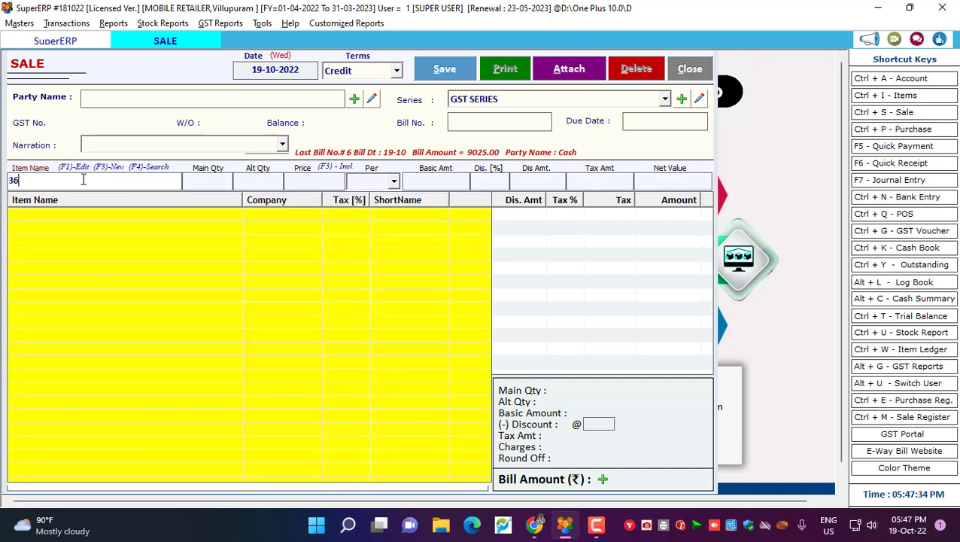
type("5897")
key("Return")
key("Return")
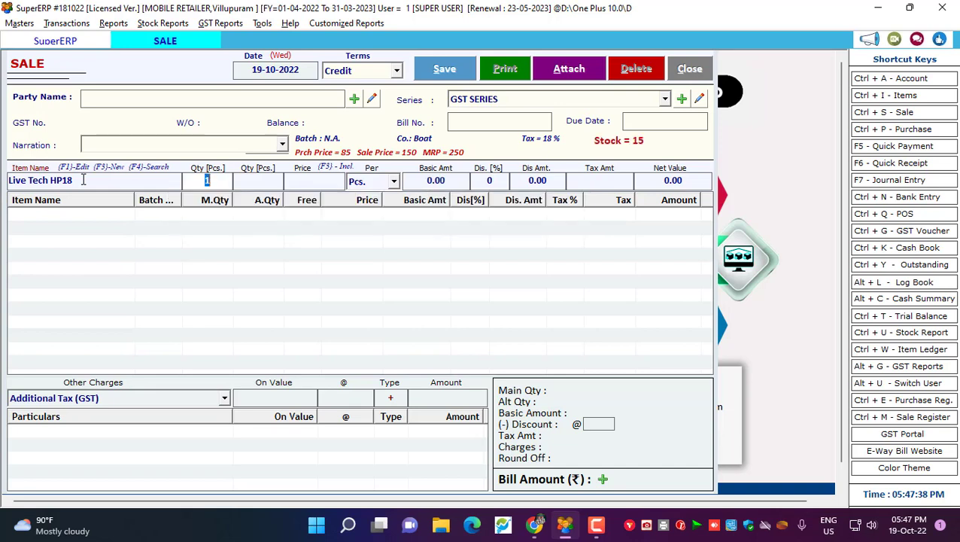
Accept a quantity of 1 and the price of 127.12 for the Live Tech HP18 sale line
key("Return")
key("Return")
key("Return")
key("Return")
key("Return")
key("Return")
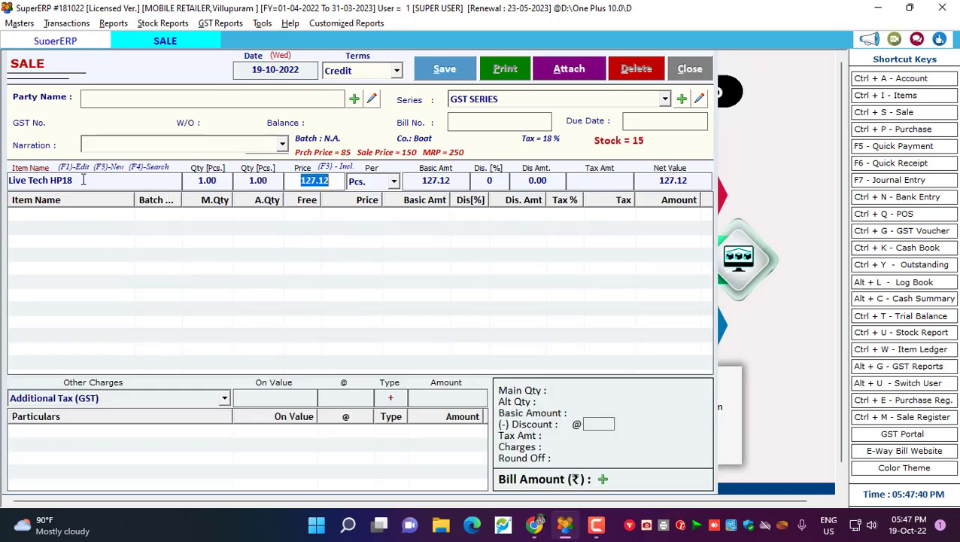
key("Return")
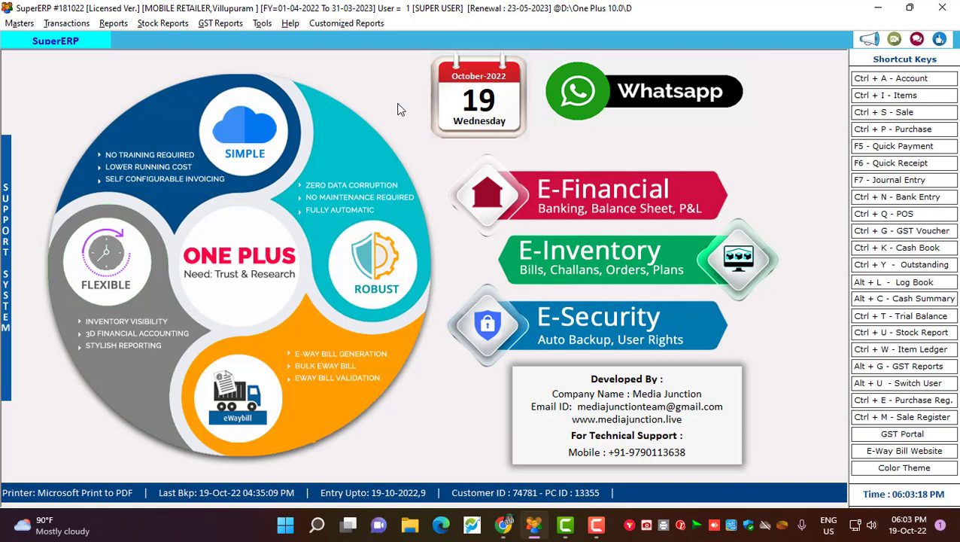
Open barcode label printing from the item list and choose Serial Numbers Available (Purchase) as the barcodes to print
left_click(112, 25)
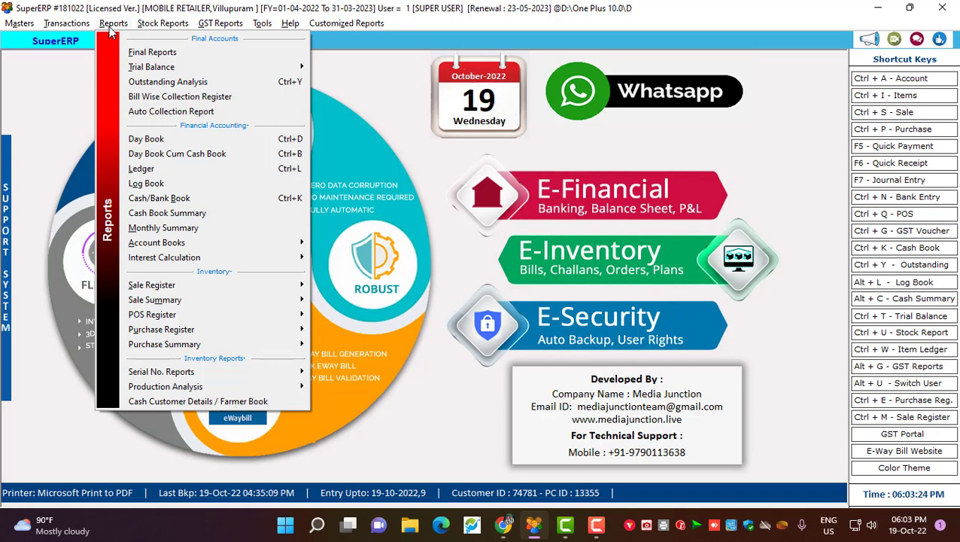
left_click(870, 96)
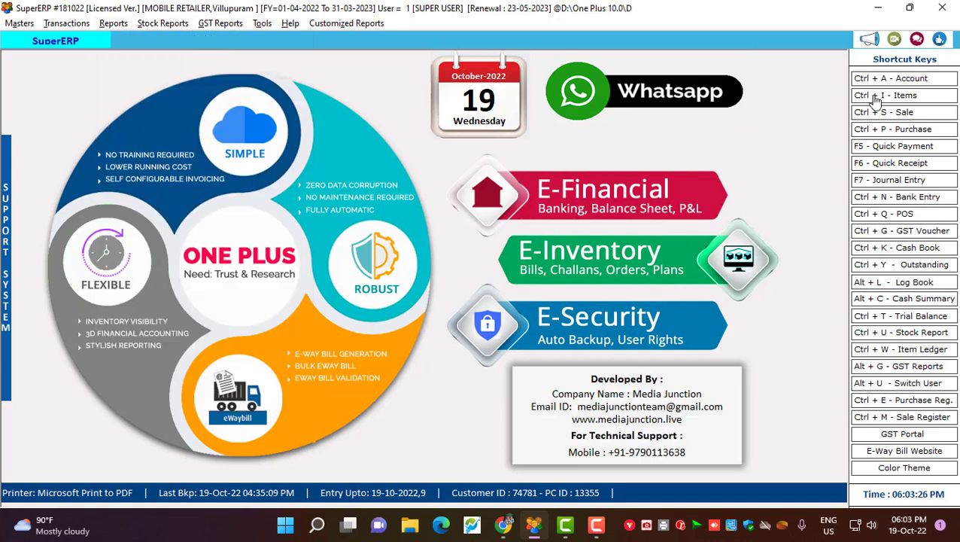
left_click(442, 70)
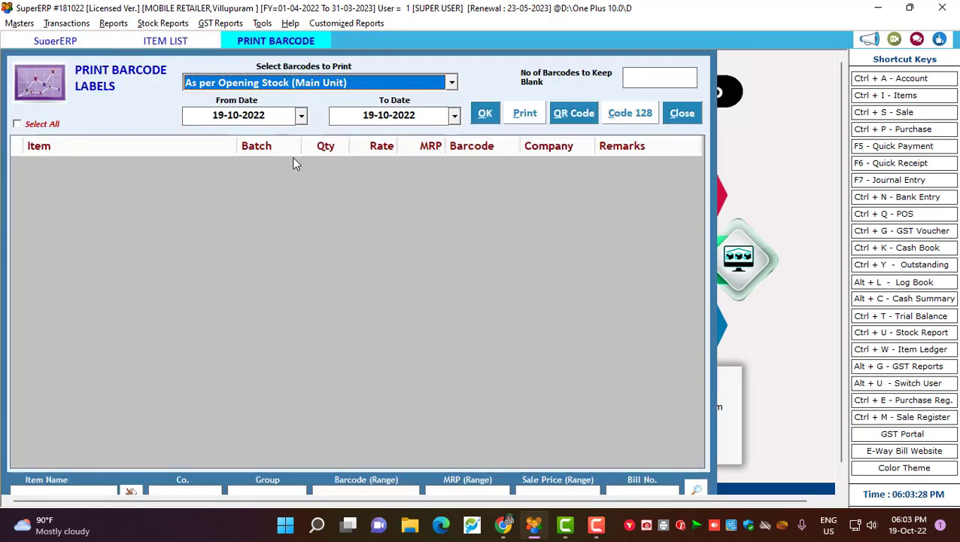
left_click(351, 84)
scroll(317, 162, "down", 5)
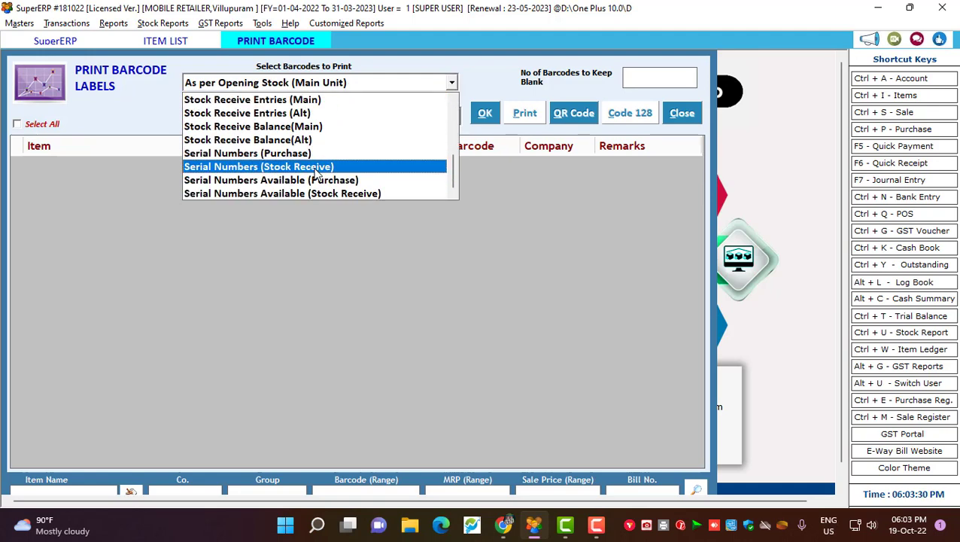
left_click(317, 181)
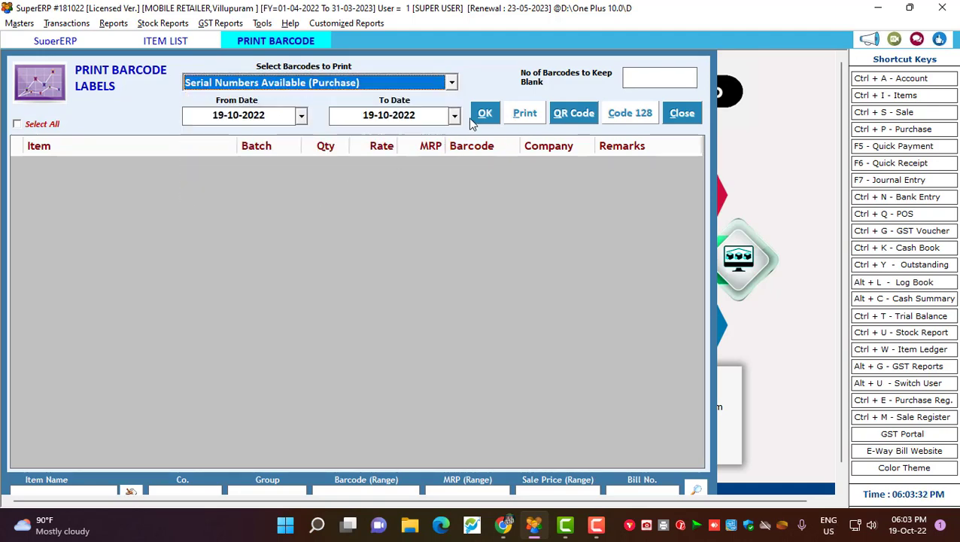
List the available serial numbers for items named "live", review them, and close the barcode labels and item list
left_click(73, 493)
type("li")
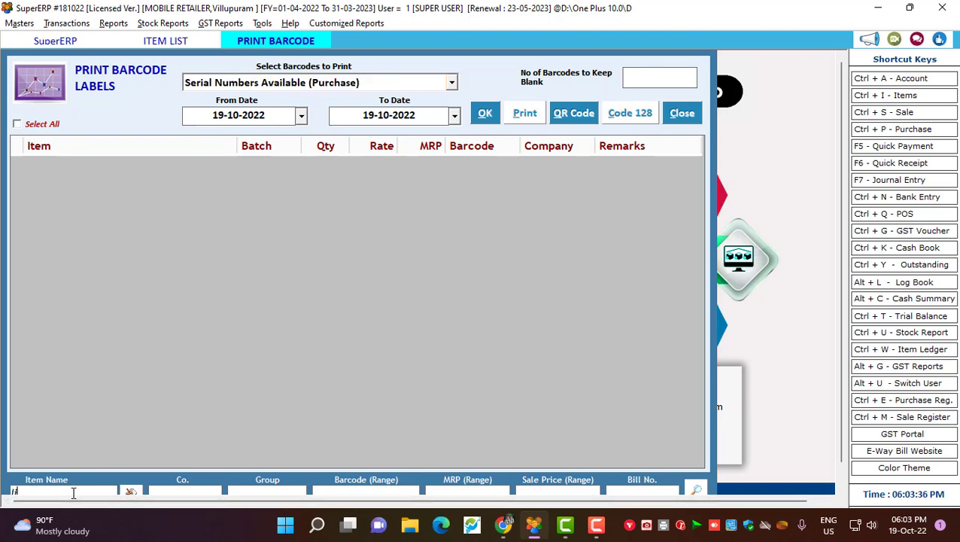
type("ve")
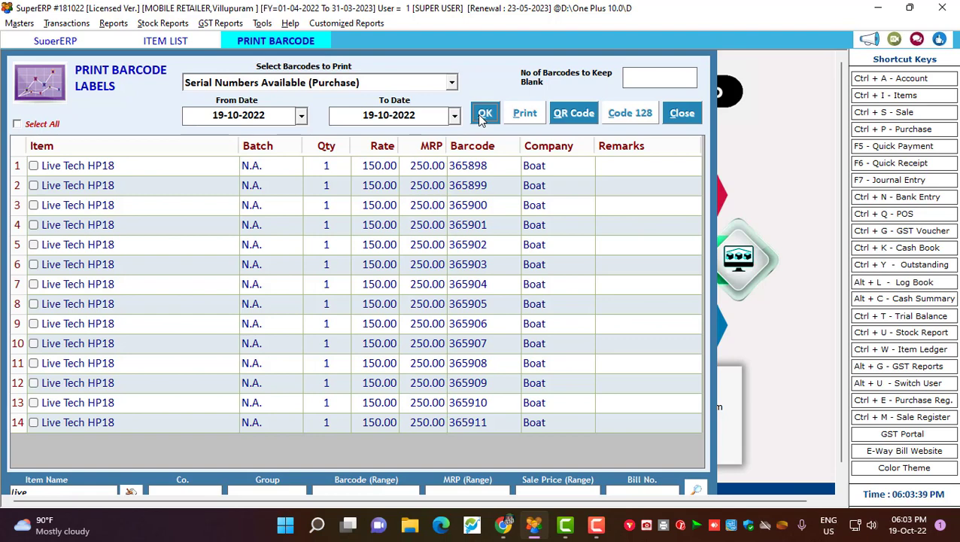
left_click(482, 117)
left_click_drag(12, 157, 194, 444)
left_click(682, 113)
left_click(694, 69)
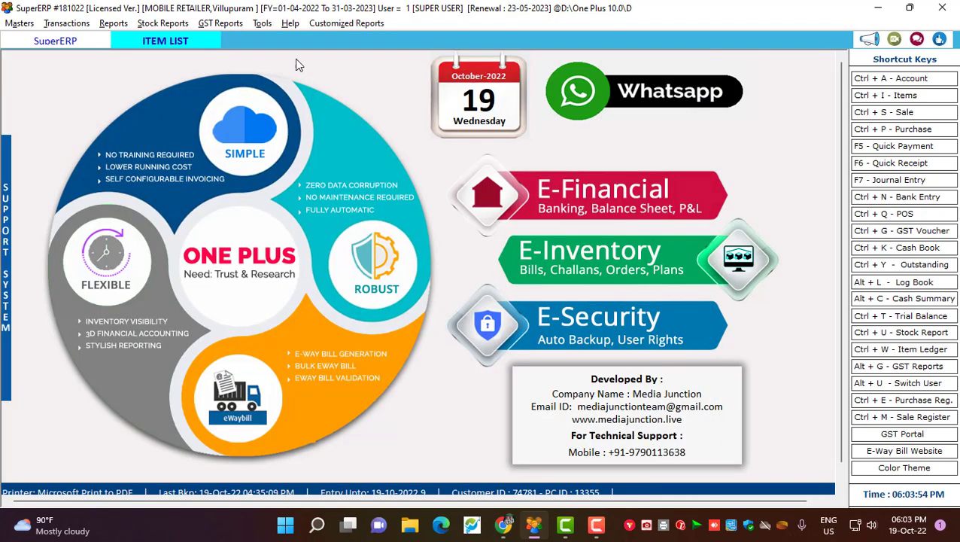
Look up serial number 365911 in the Serial No. Tracking report
left_click(119, 25)
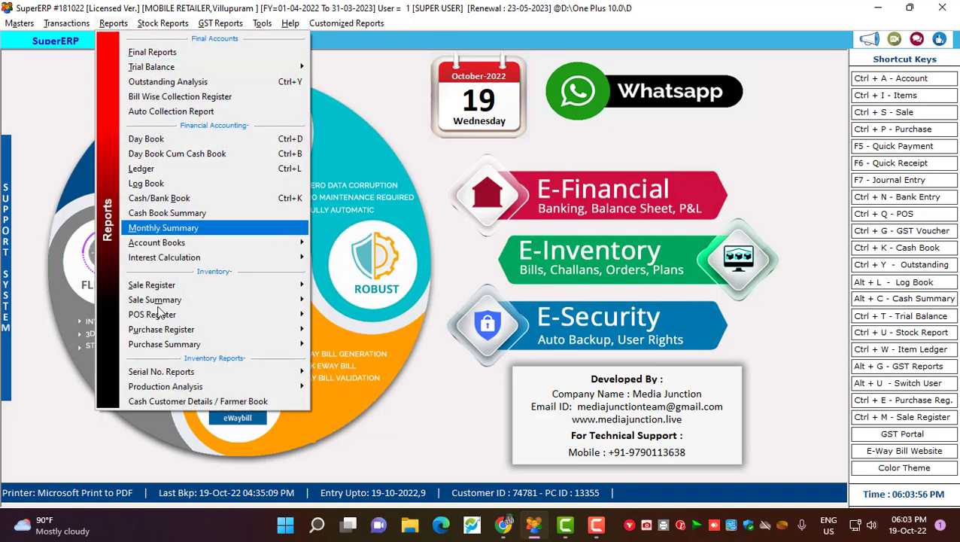
mouse_move(178, 377)
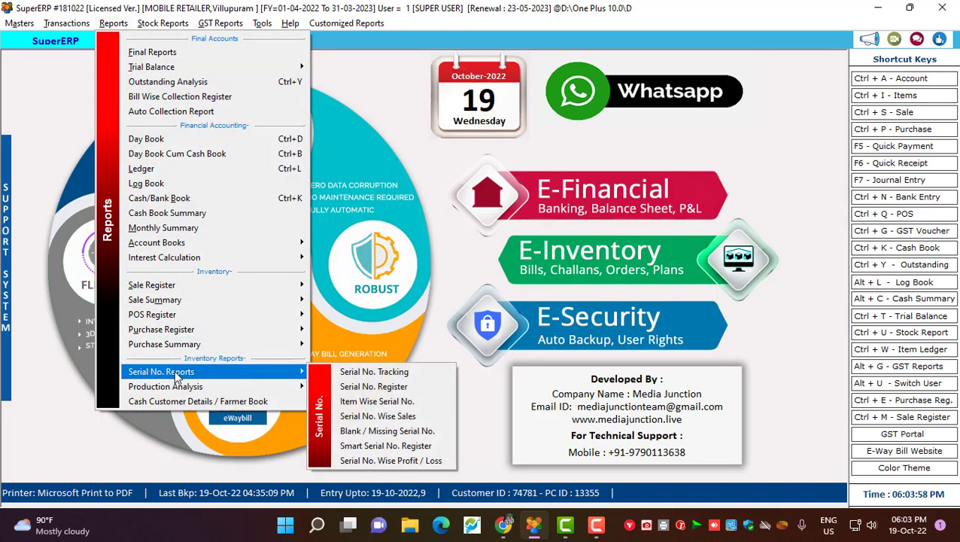
left_click(413, 376)
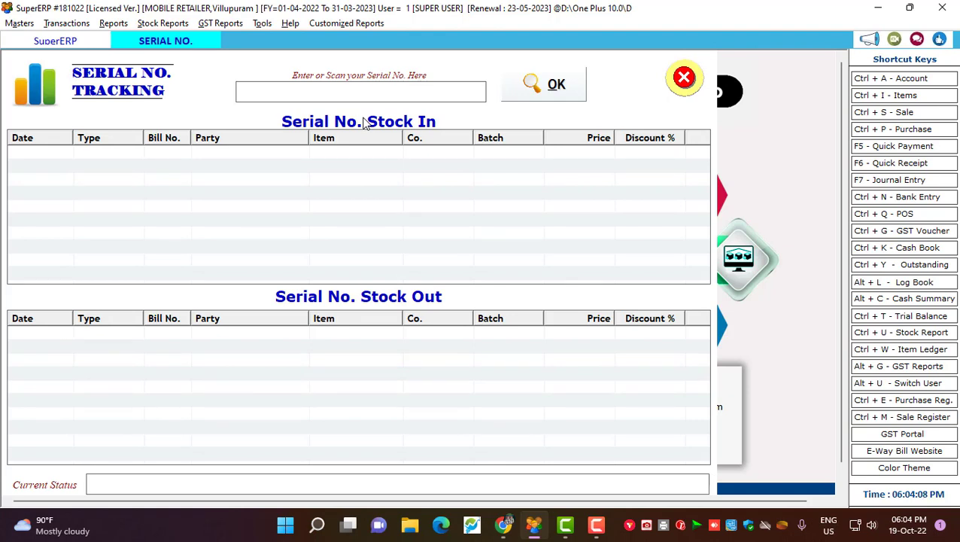
type("365911")
left_click(560, 88)
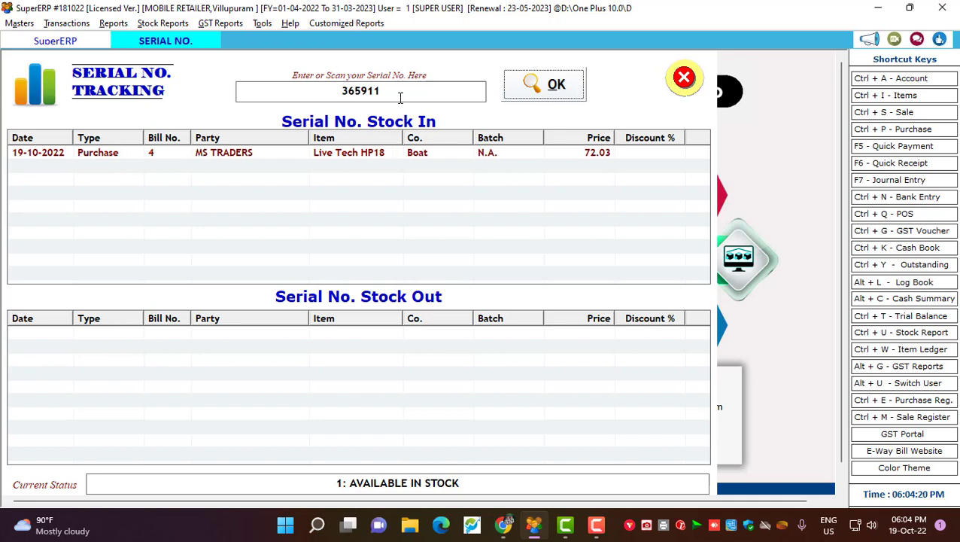
Track serial number 365897, examine its stock-in and stock-out entries, and close the tracking report
left_click(268, 92)
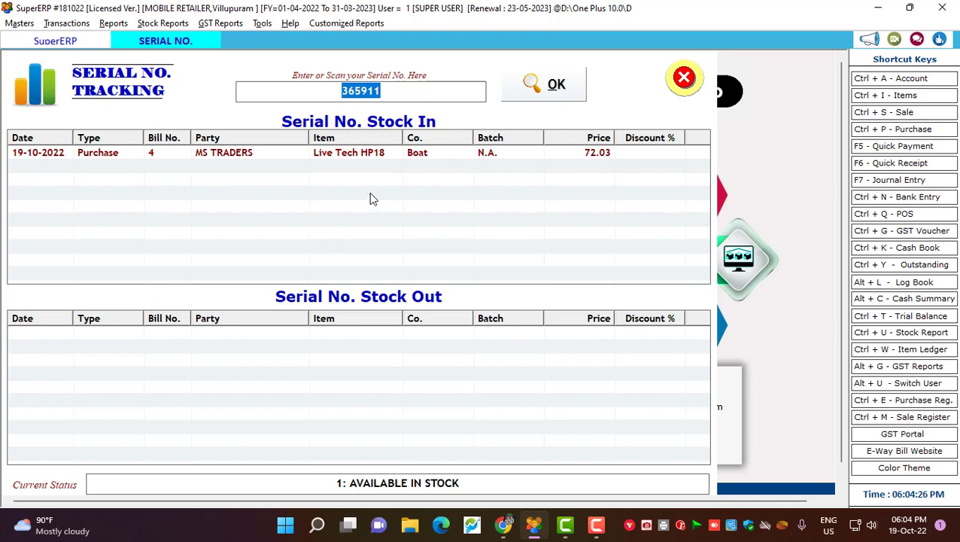
type("365")
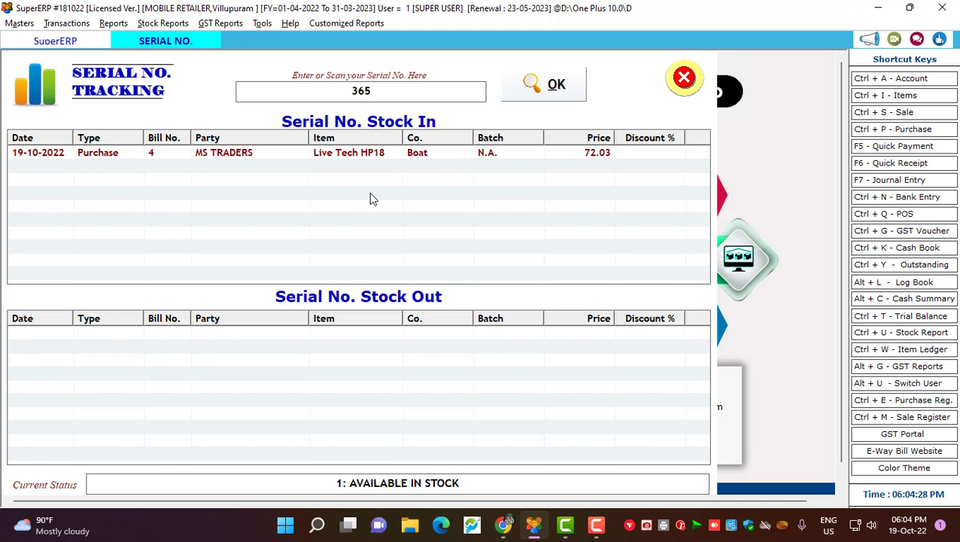
type("897")
left_click(561, 86)
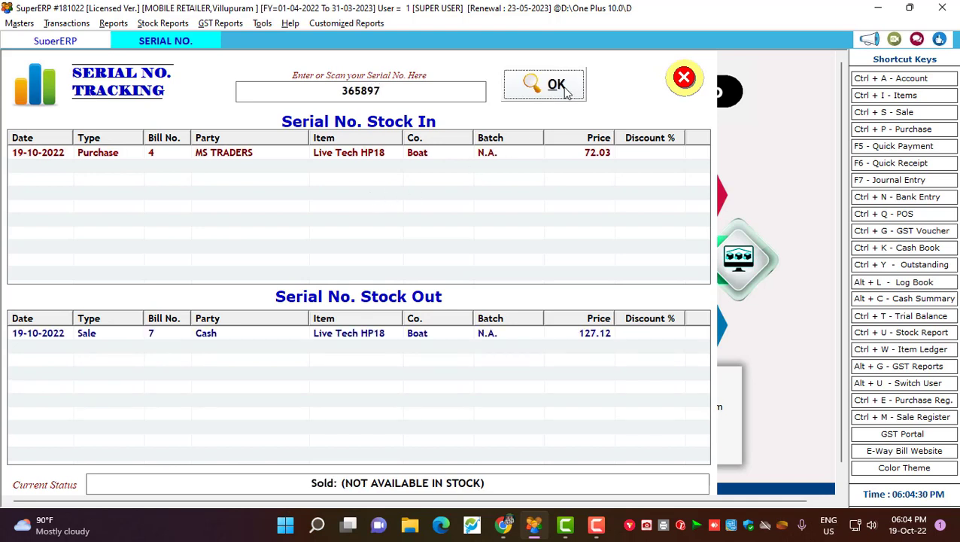
left_click(230, 163)
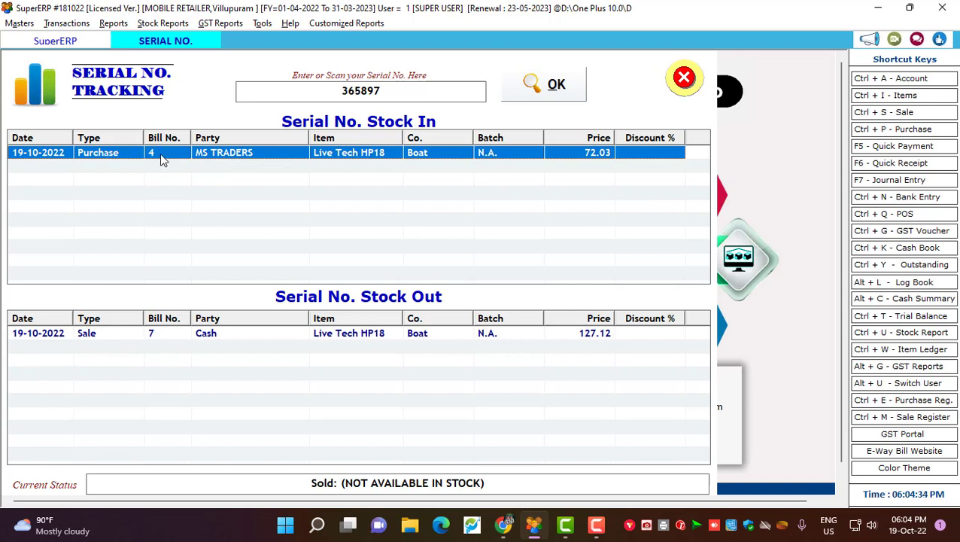
left_click(217, 335)
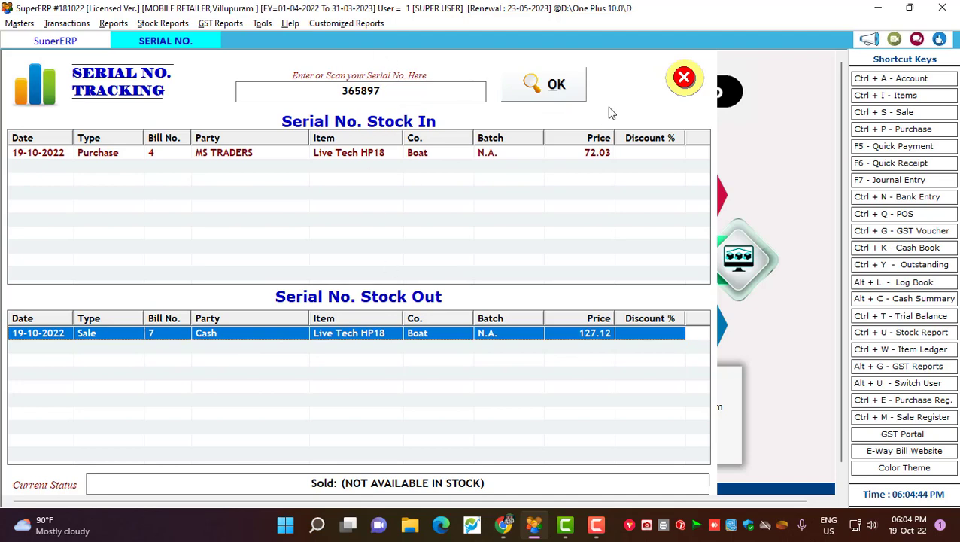
left_click(685, 78)
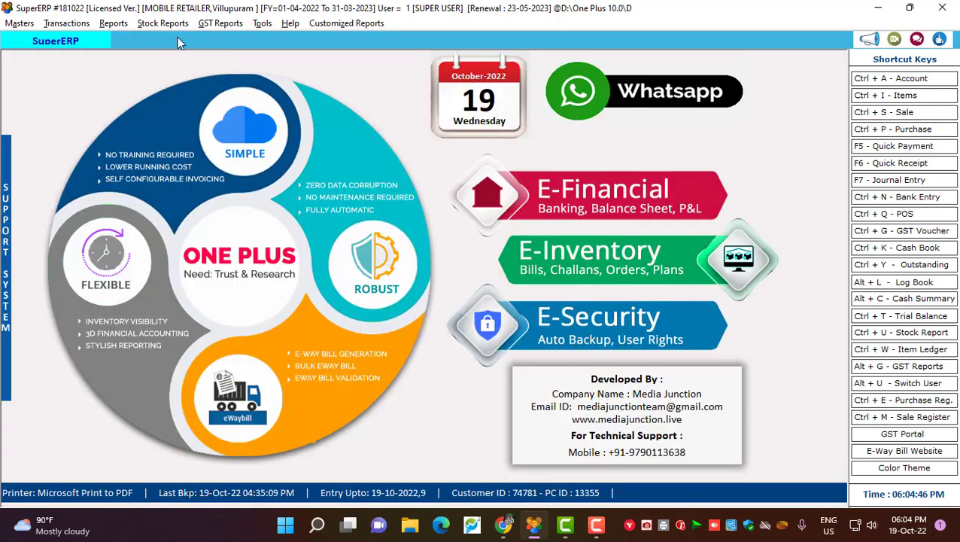
Open the Serial No. Register report
left_click(113, 24)
mouse_move(226, 372)
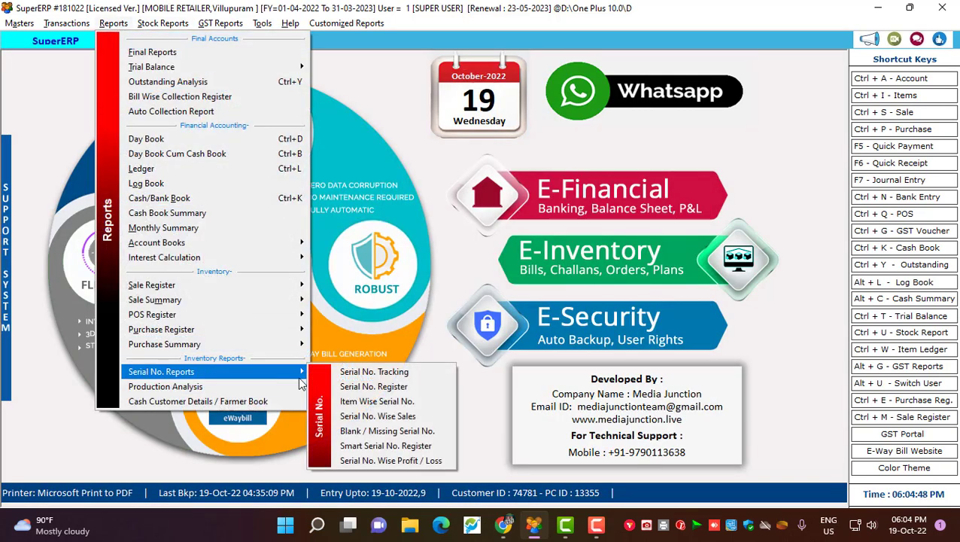
left_click(403, 388)
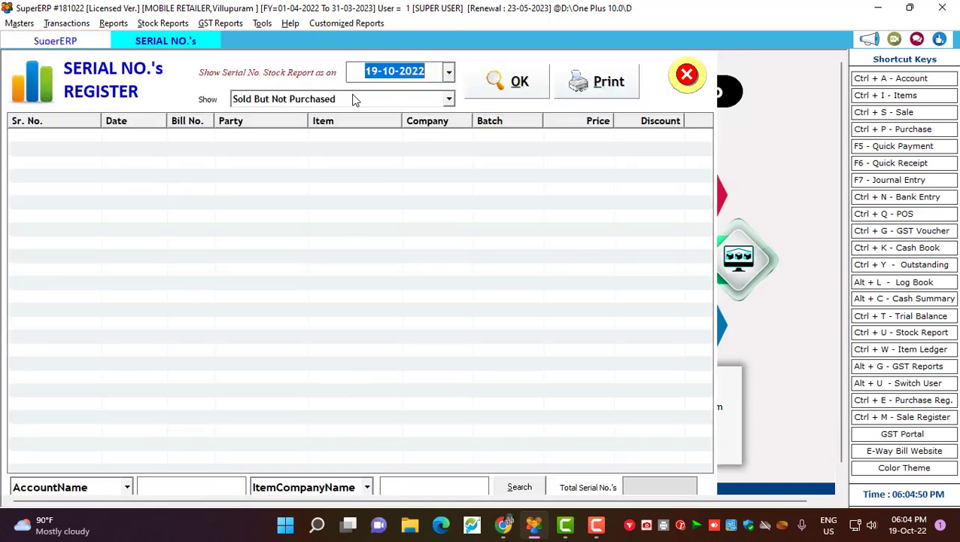